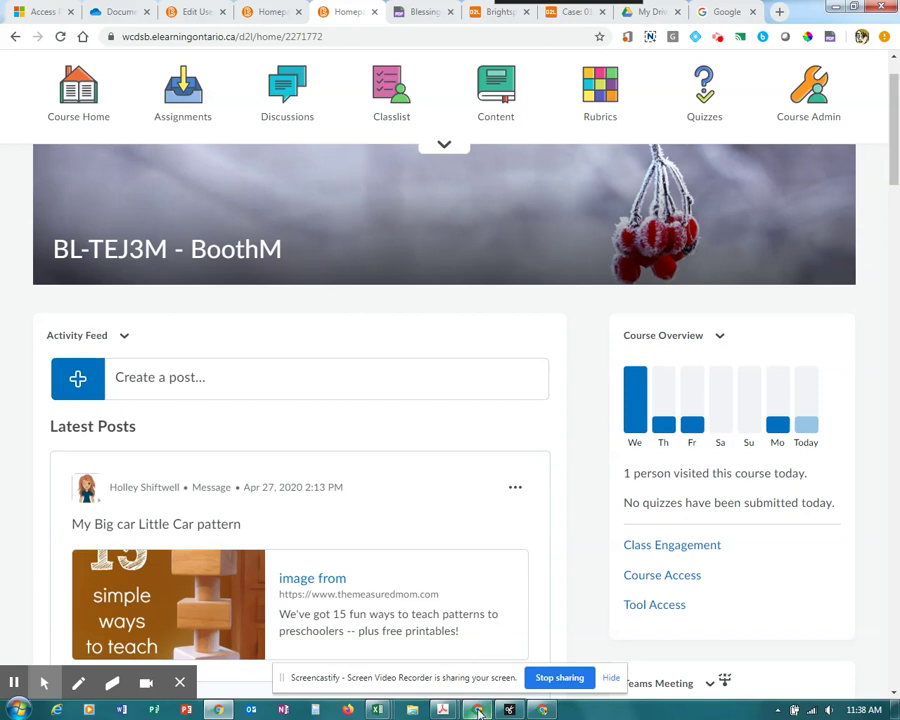
- Switch to the Google Drive window and upload Blessings.pdf into Snapverter's "Drop here to convert" folder
left_click(545, 713)
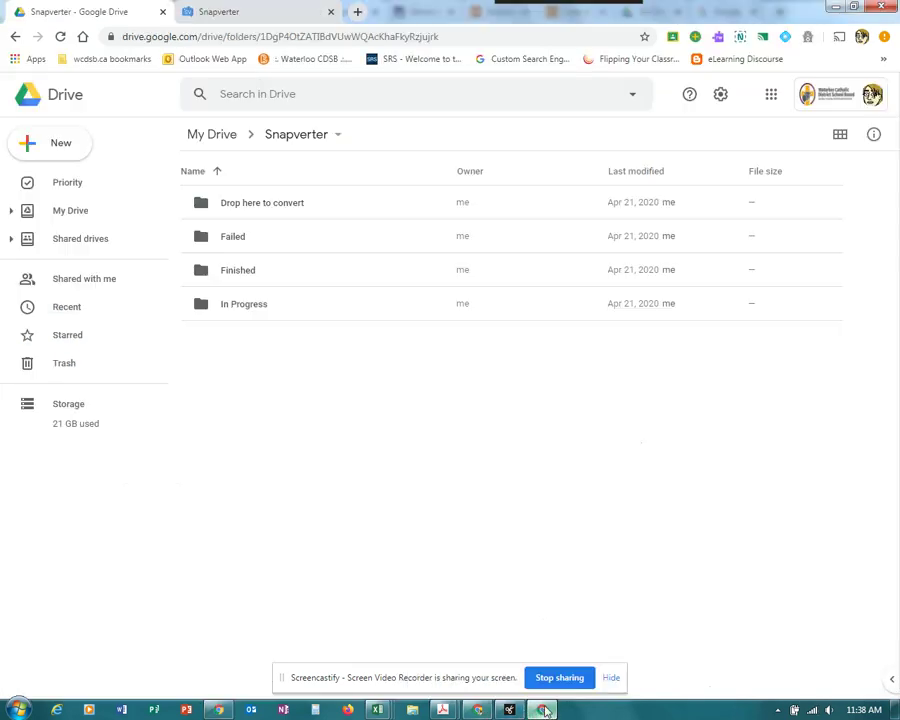
double_click(240, 204)
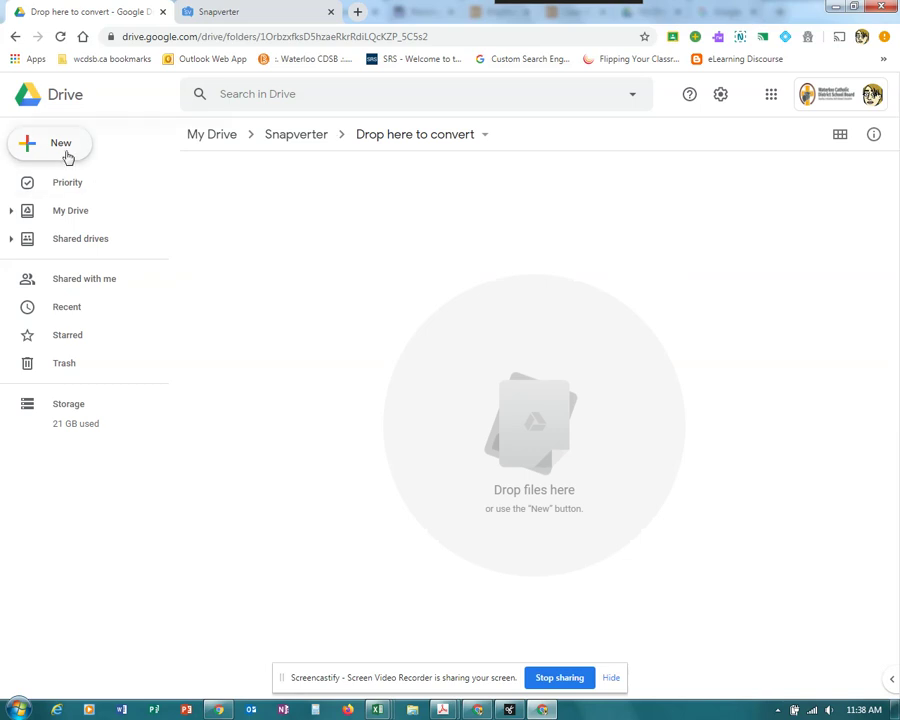
left_click(67, 157)
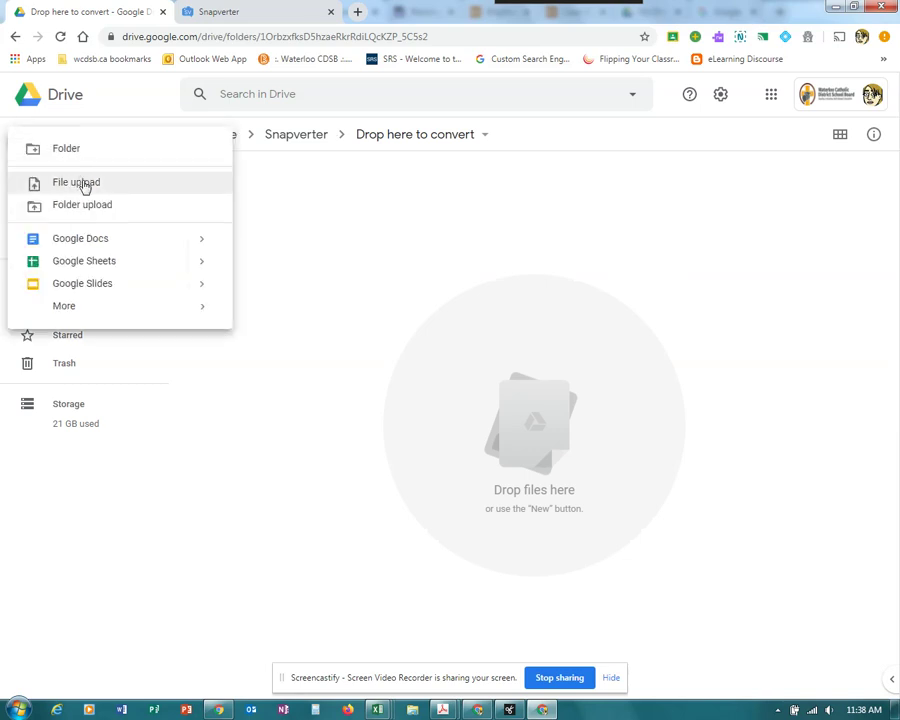
left_click(112, 189)
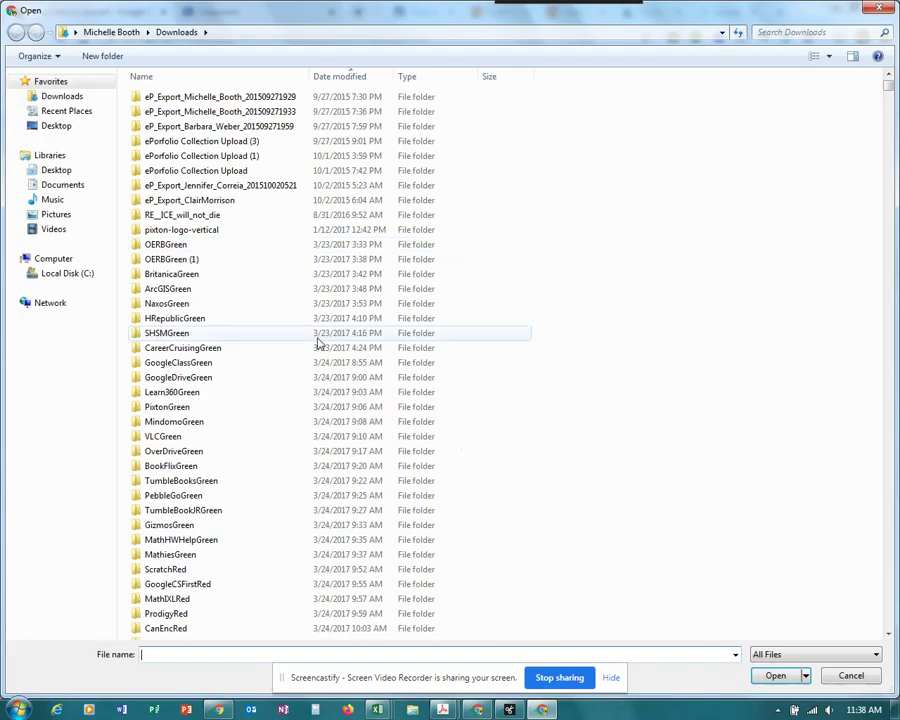
type("b")
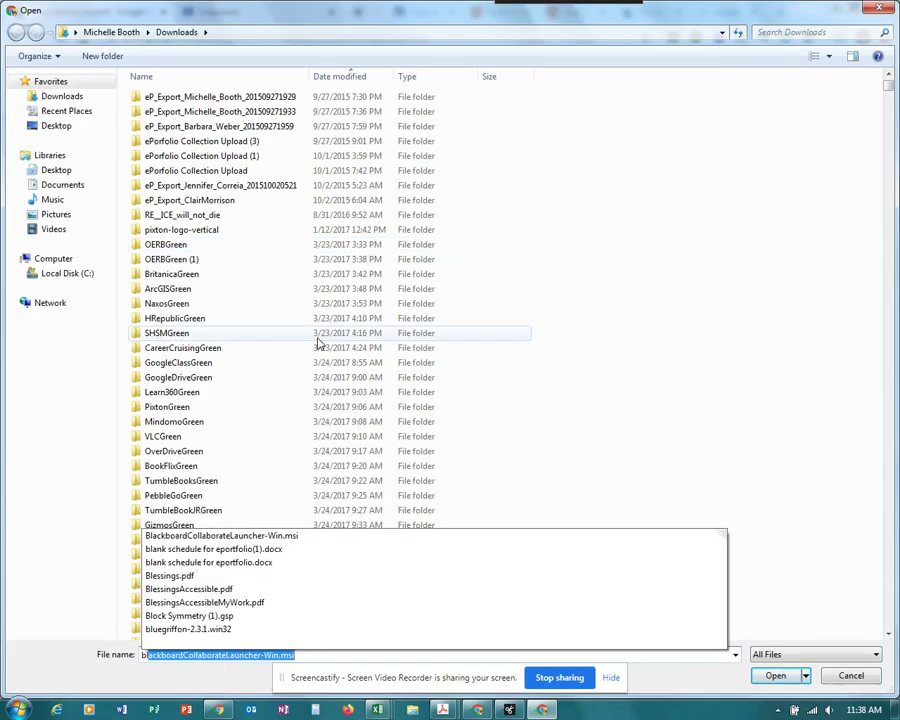
type("lessings.pdf")
key("Return")
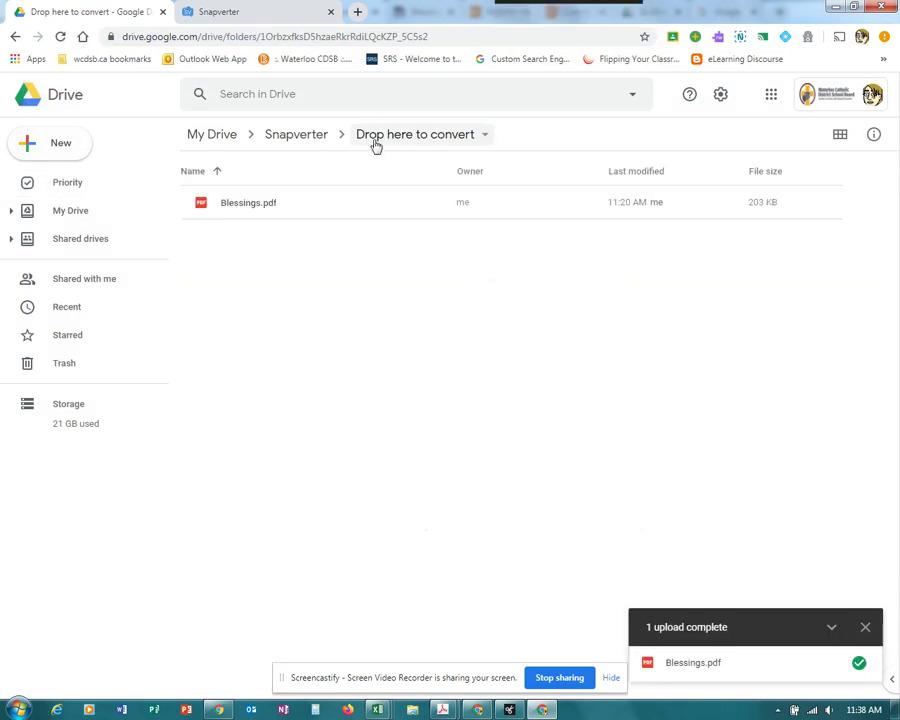
- Open the converted Blessings.pdf from Snapverter's Finished folder for viewing
left_click(313, 146)
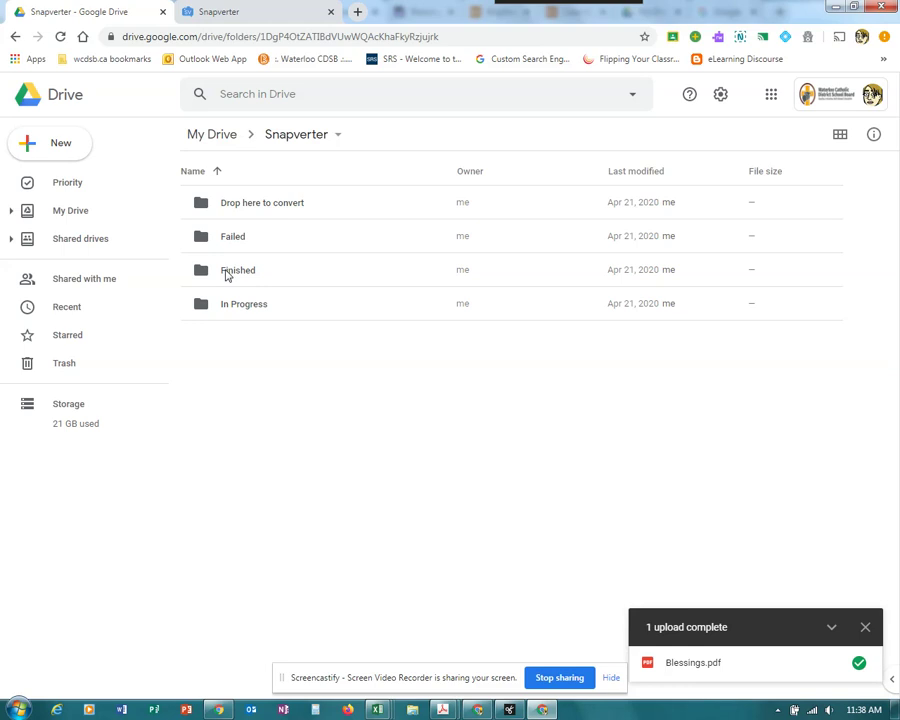
double_click(227, 273)
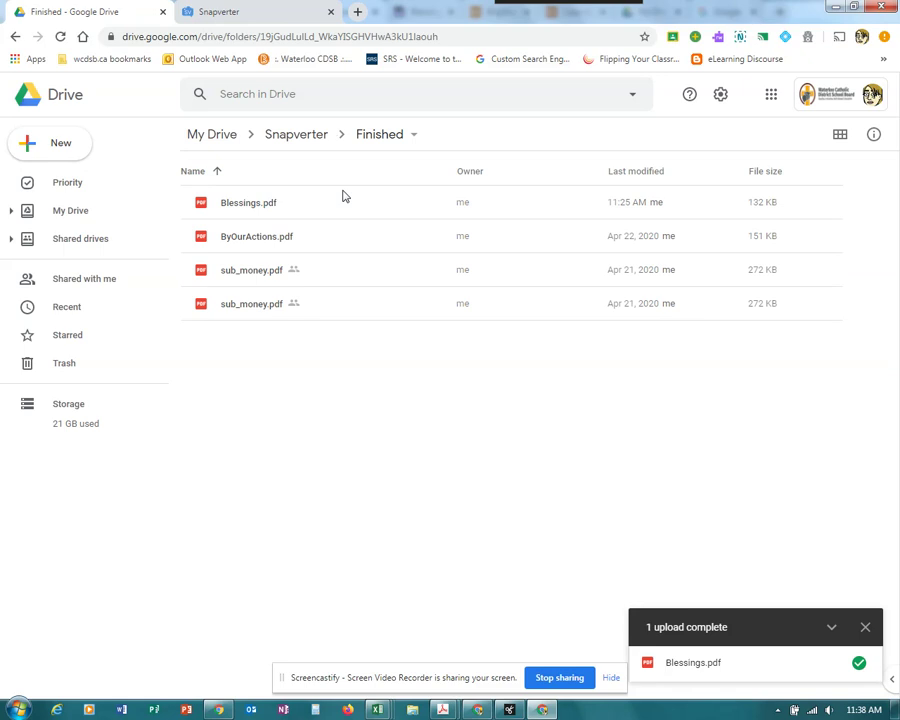
double_click(251, 203)
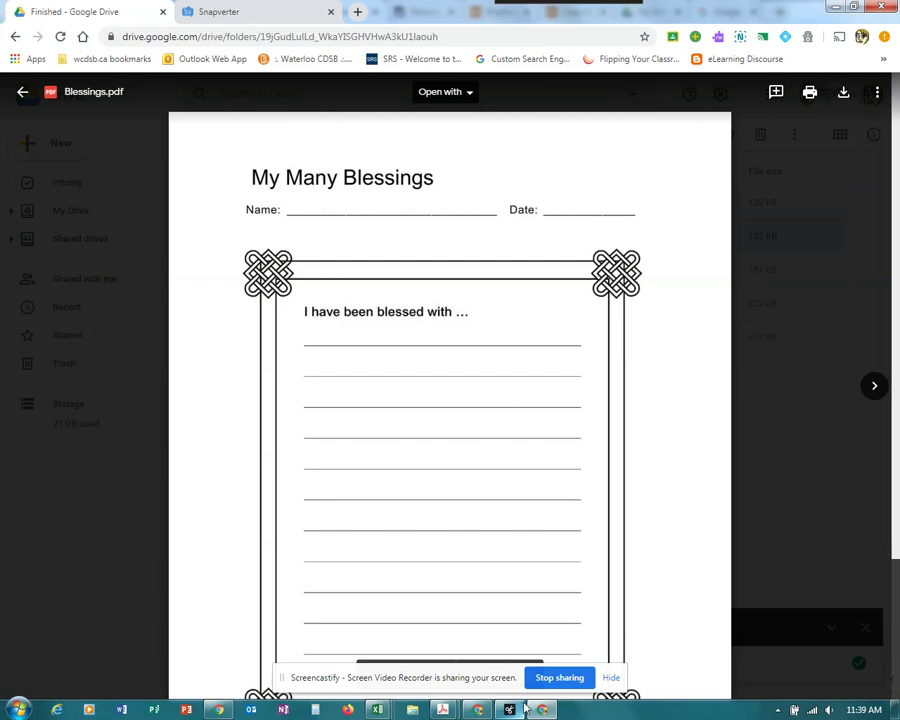
- Switch to the OneDrive file list in the other browser window, close the leftover link dialog and look at the upload options
mouse_move(537, 708)
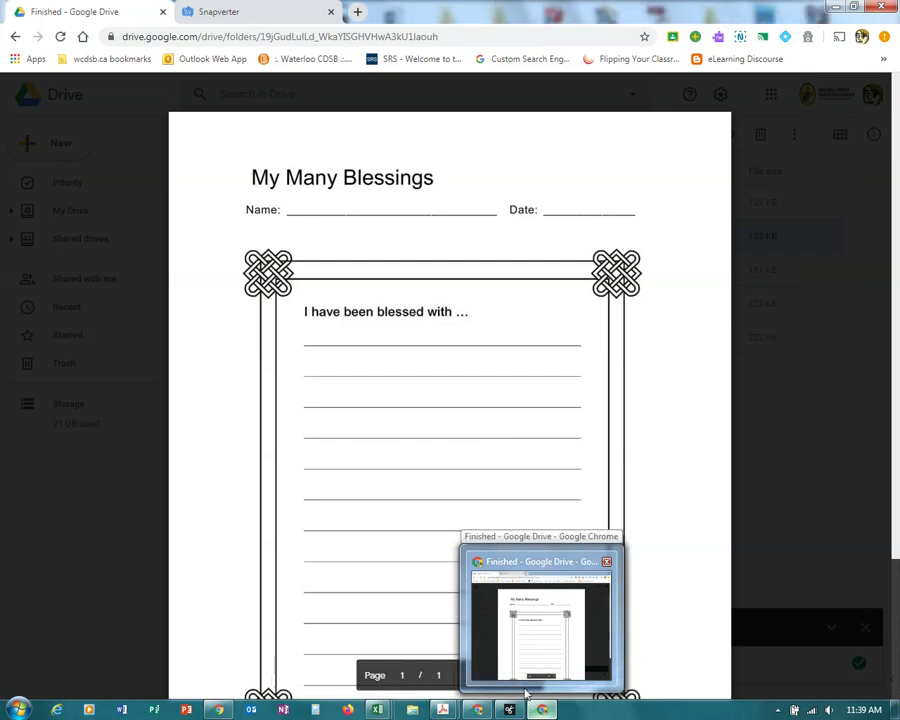
mouse_move(484, 711)
left_click(477, 711)
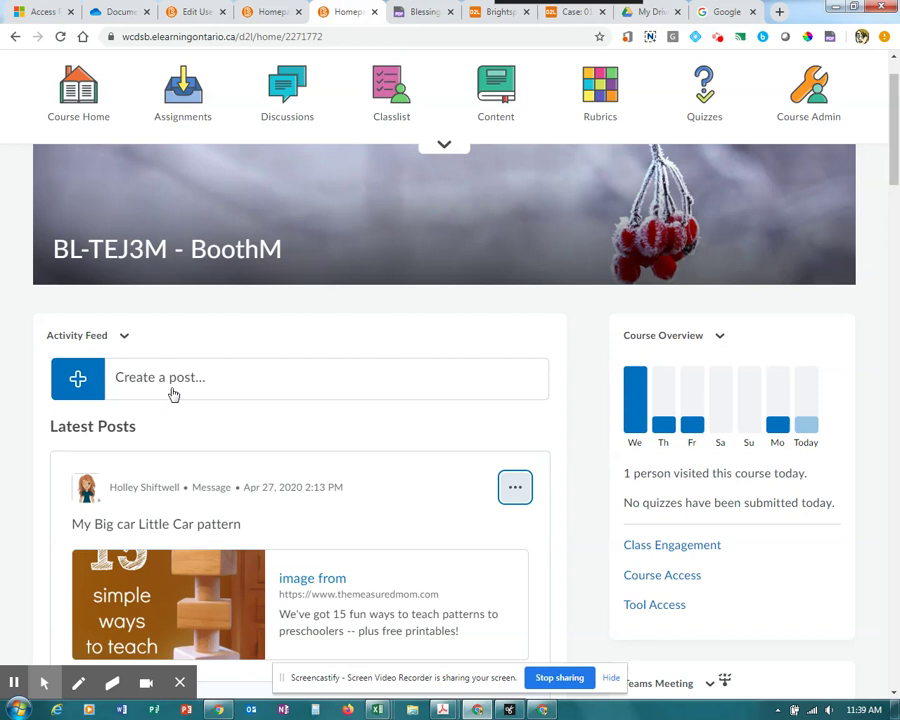
left_click(38, 11)
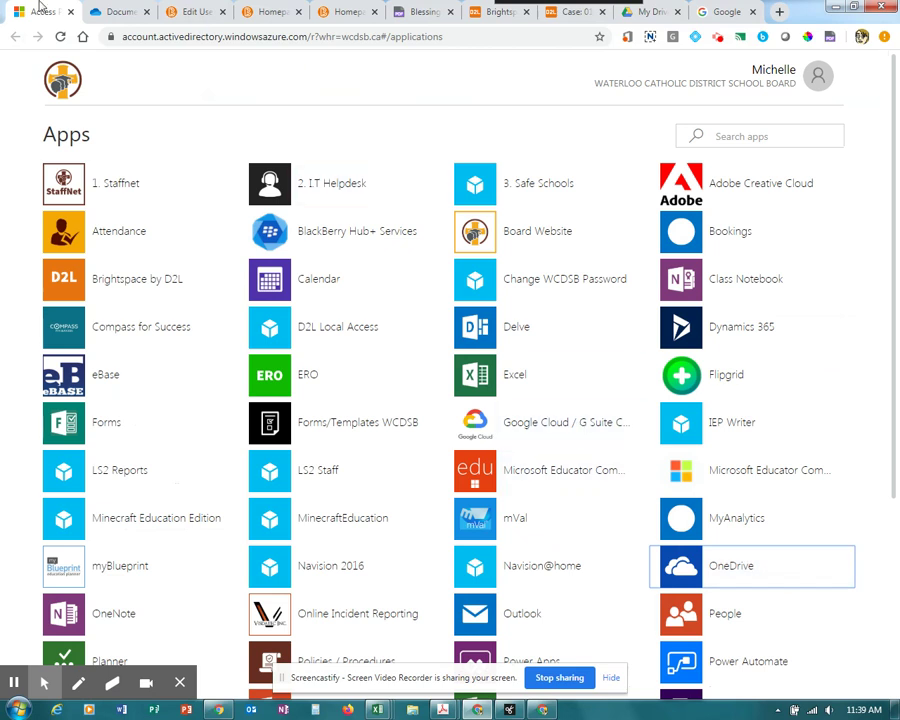
left_click(113, 11)
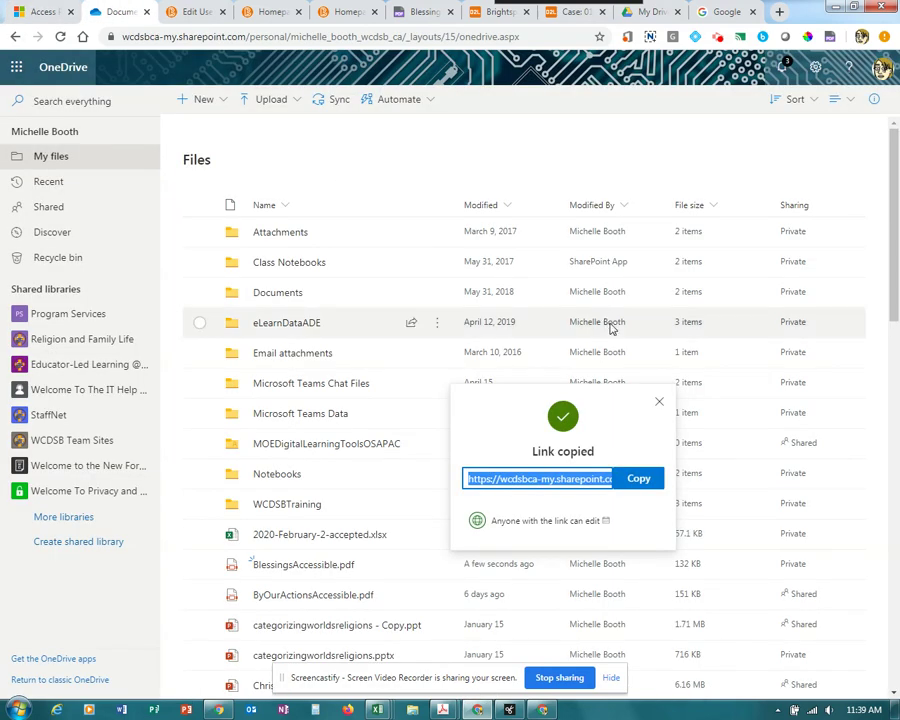
left_click(660, 404)
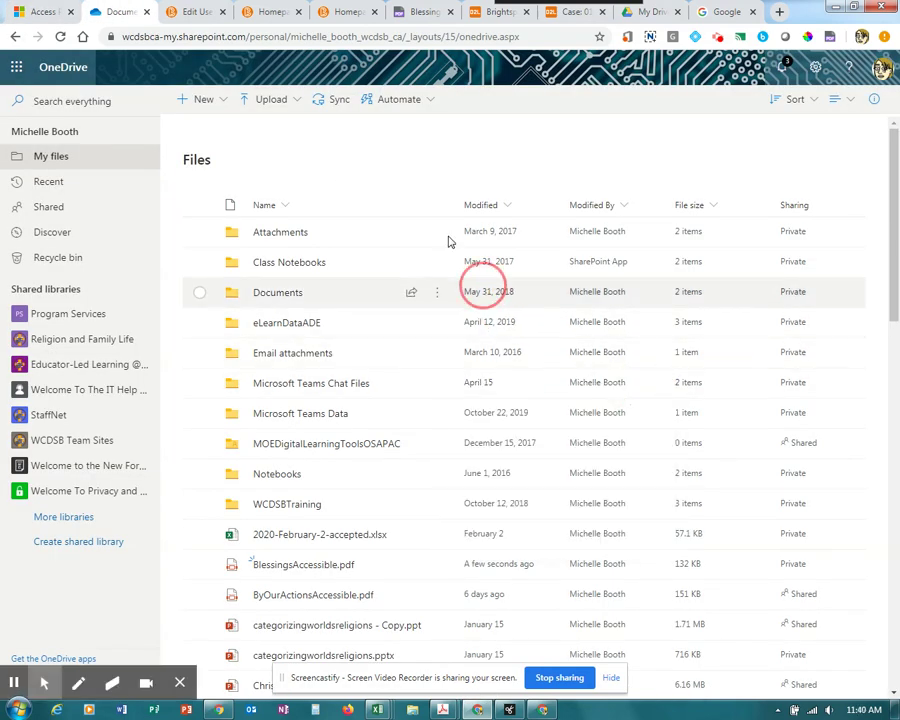
left_click(270, 100)
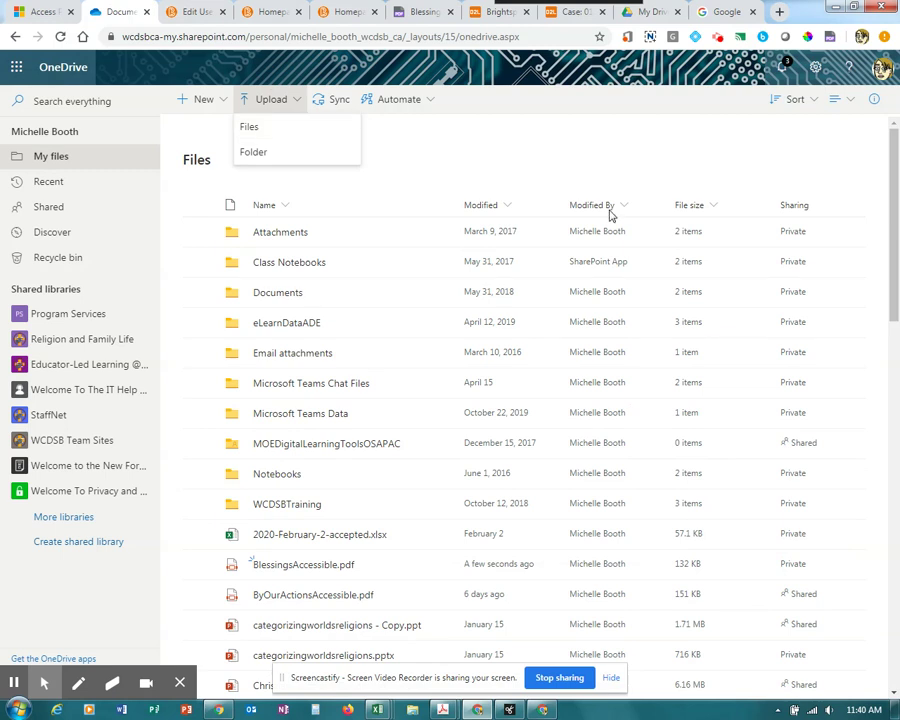
left_click(419, 148)
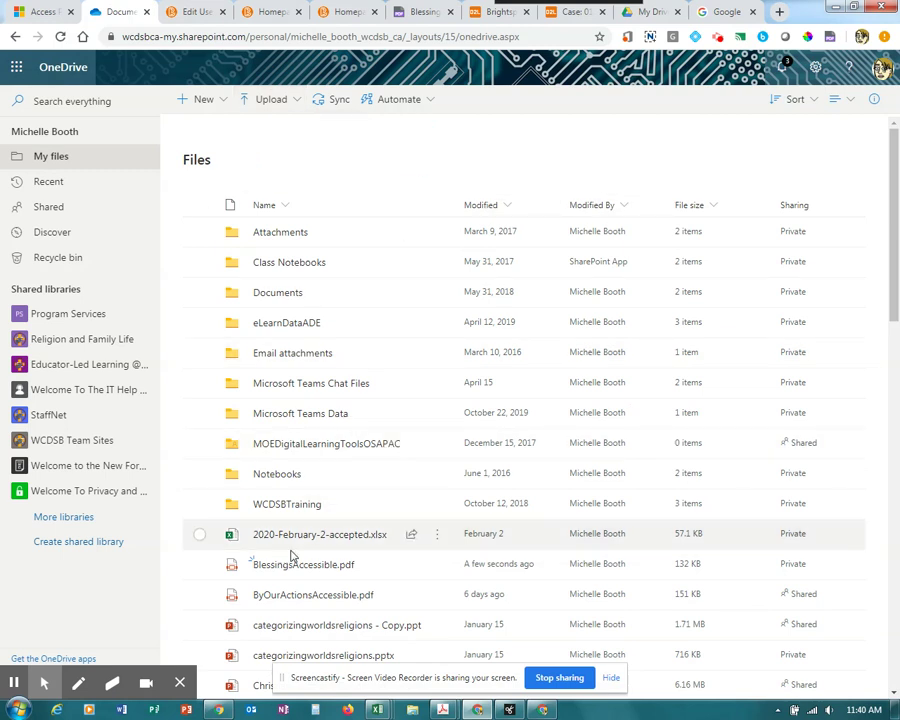
- Copy a sharing link for BlessingsAccessible.pdf that lets anyone with the link edit
mouse_move(297, 569)
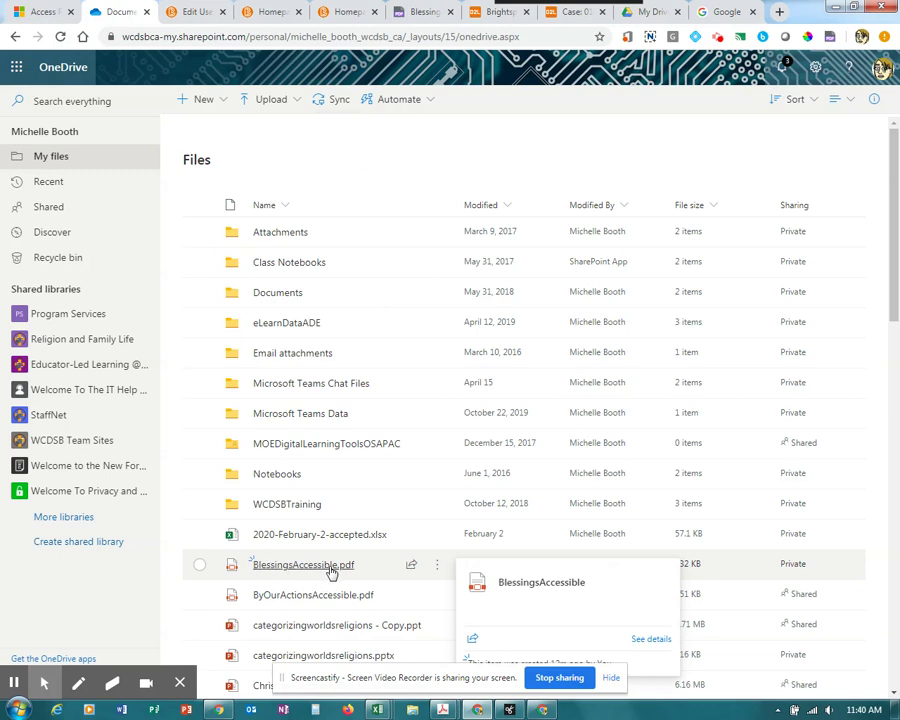
left_click(412, 568)
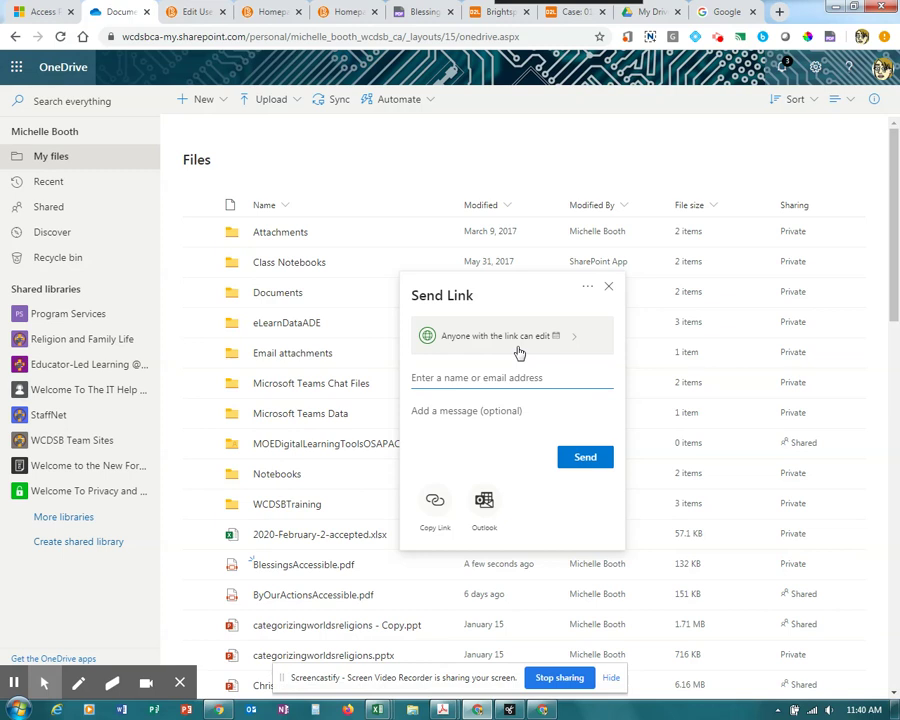
left_click(435, 510)
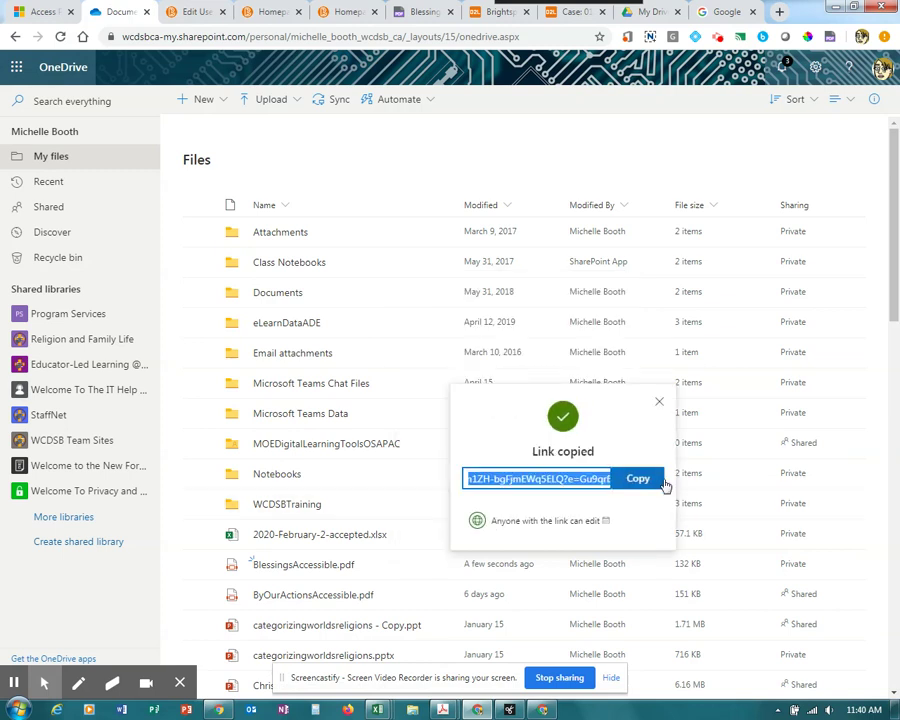
- Switch to the BL-TEJ3M course homepage and start an assignment post in the Activity Feed named "Blessings"
left_click(348, 12)
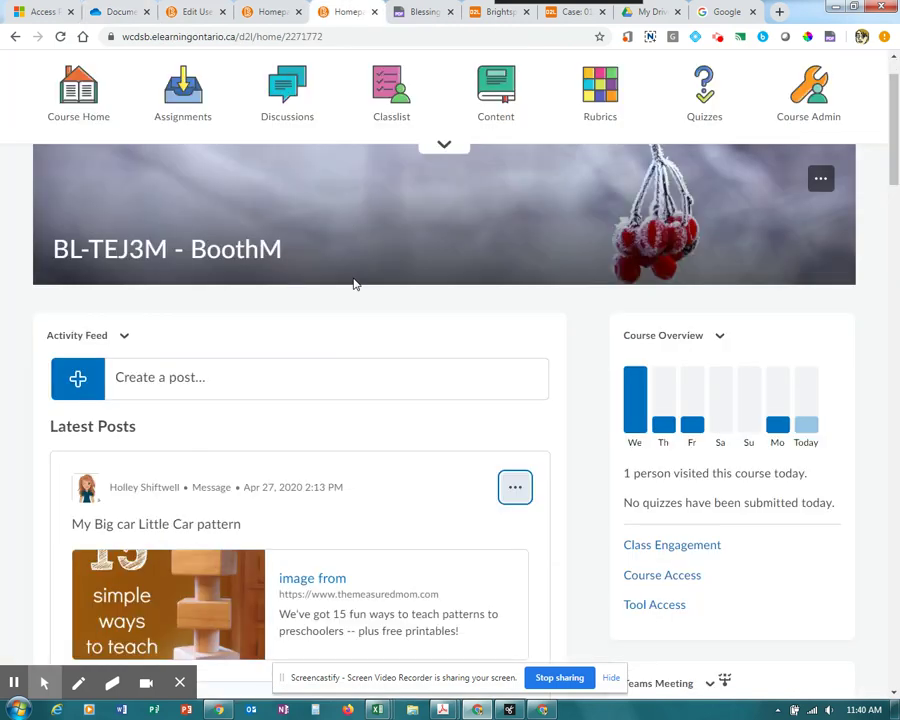
left_click(267, 391)
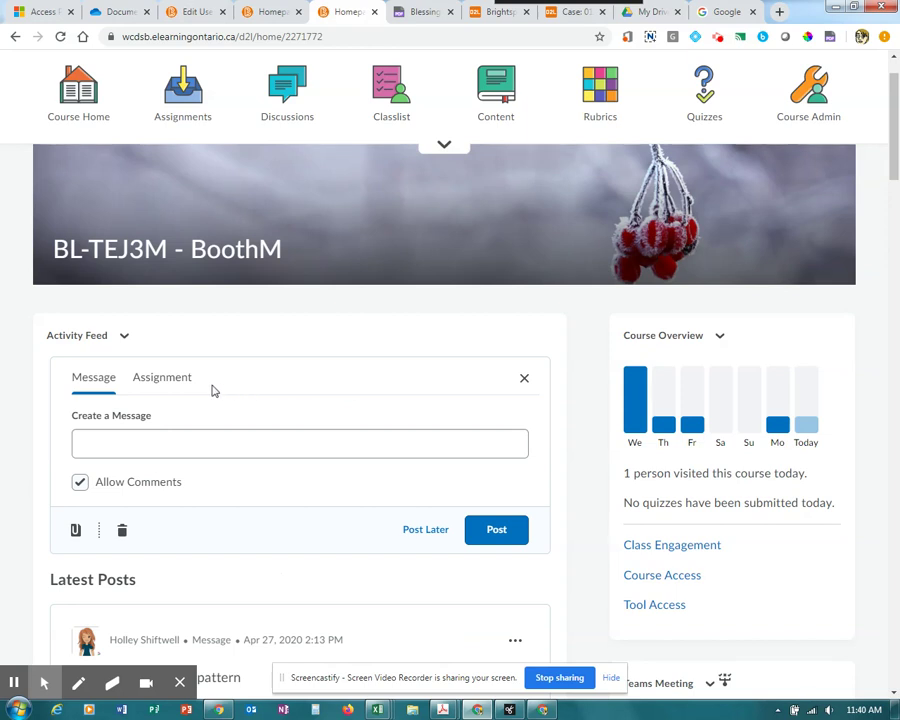
left_click(182, 389)
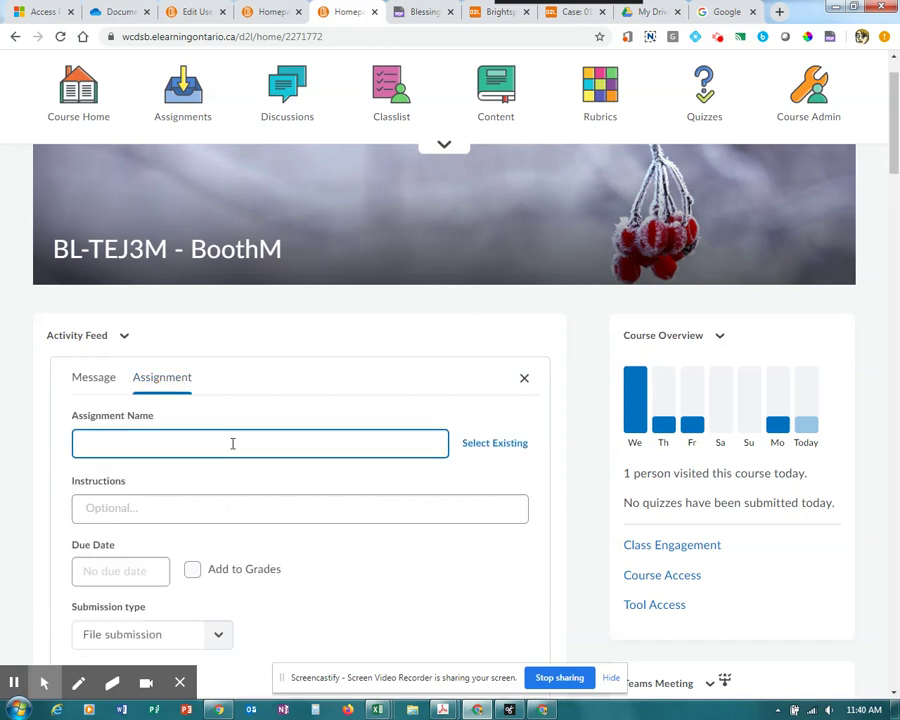
type("Blessings")
- Enter the assignment instructions "What are your blessings? Fill in the worksheet." followed by a new line
left_click(177, 506)
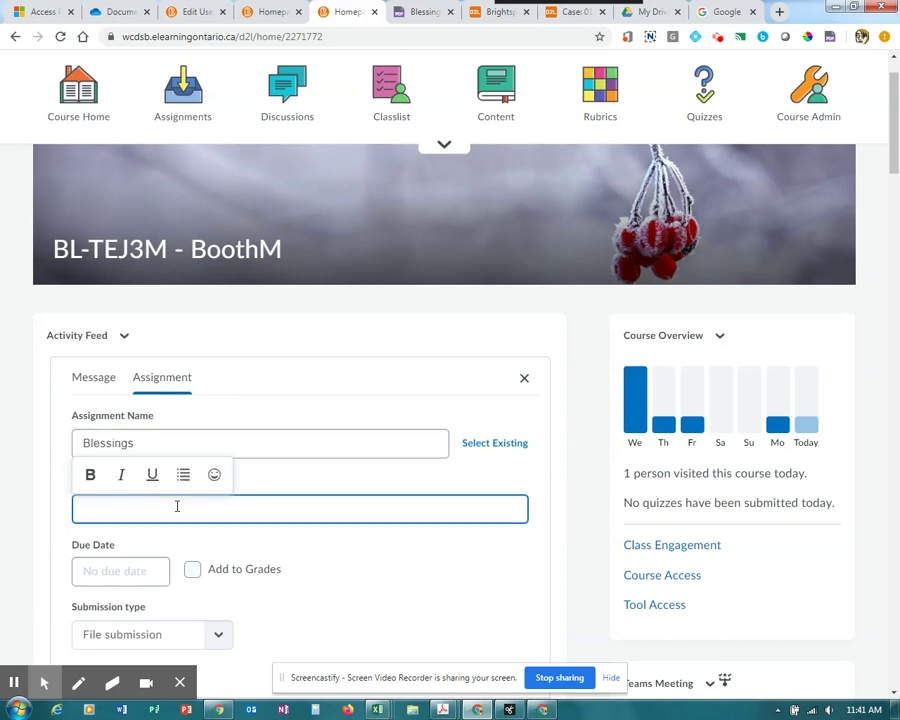
type("What are your blessings")
type("?  Fill in the wor")
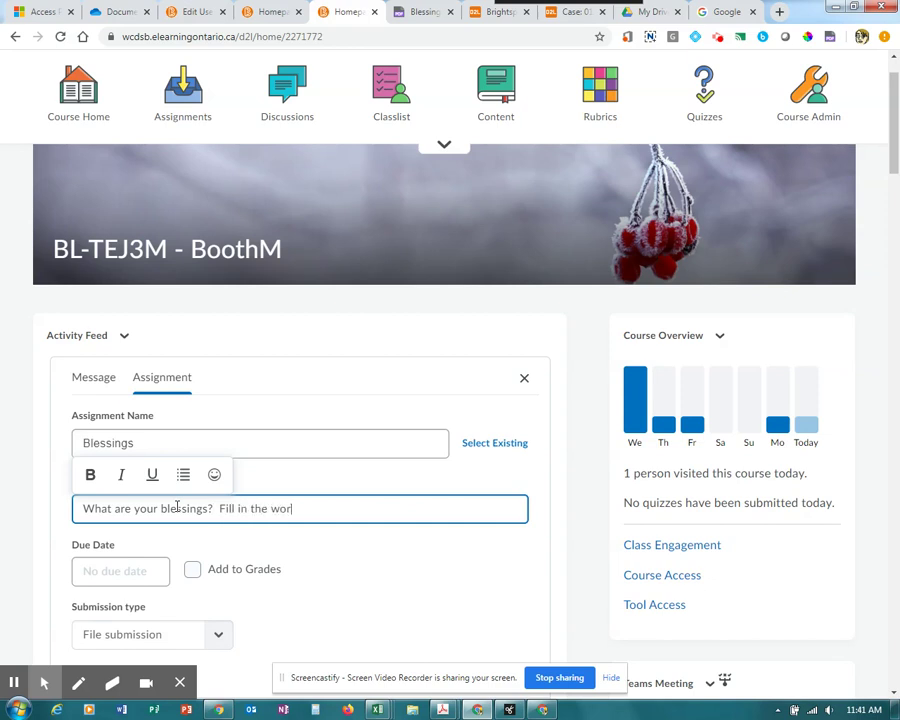
type("ksheet.")
key("Return")
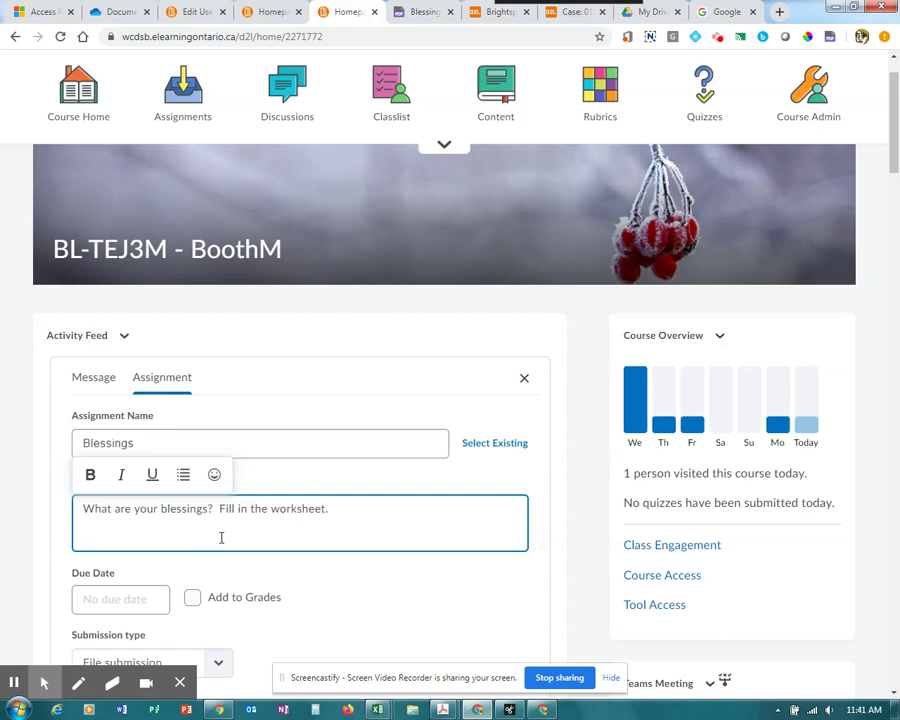
- Set the assignment's due date to 4/30/2020
scroll(227, 532, "down", 1)
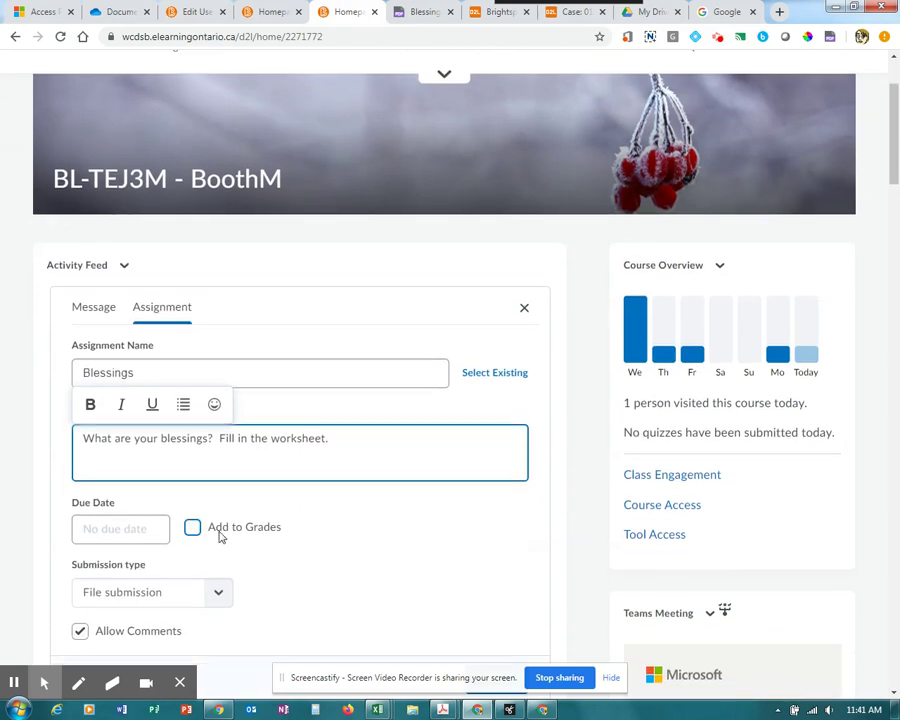
left_click(150, 528)
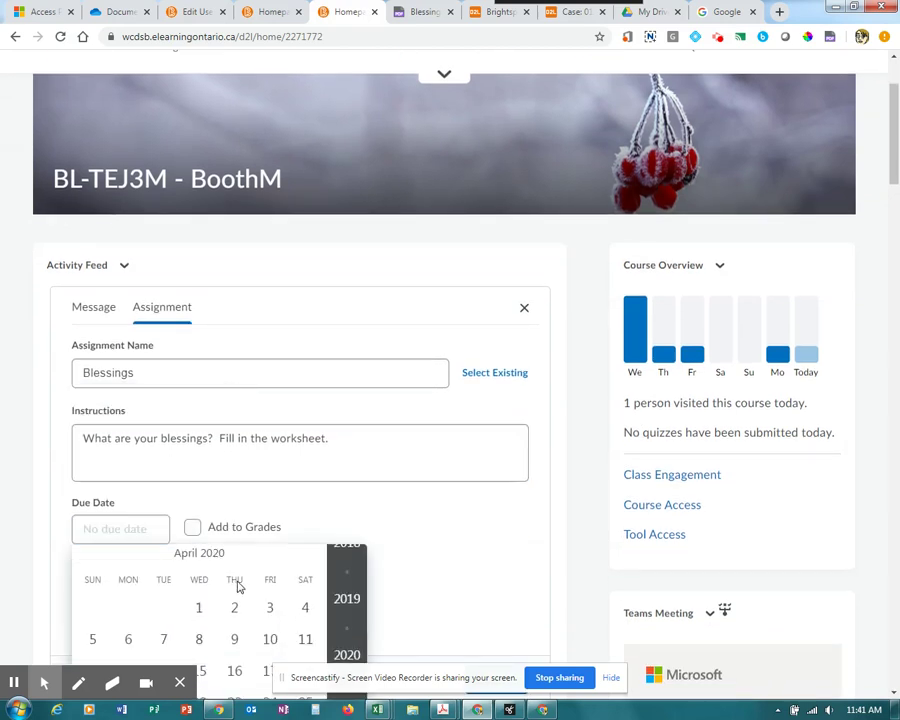
scroll(240, 588, "down", 2)
left_click(235, 594)
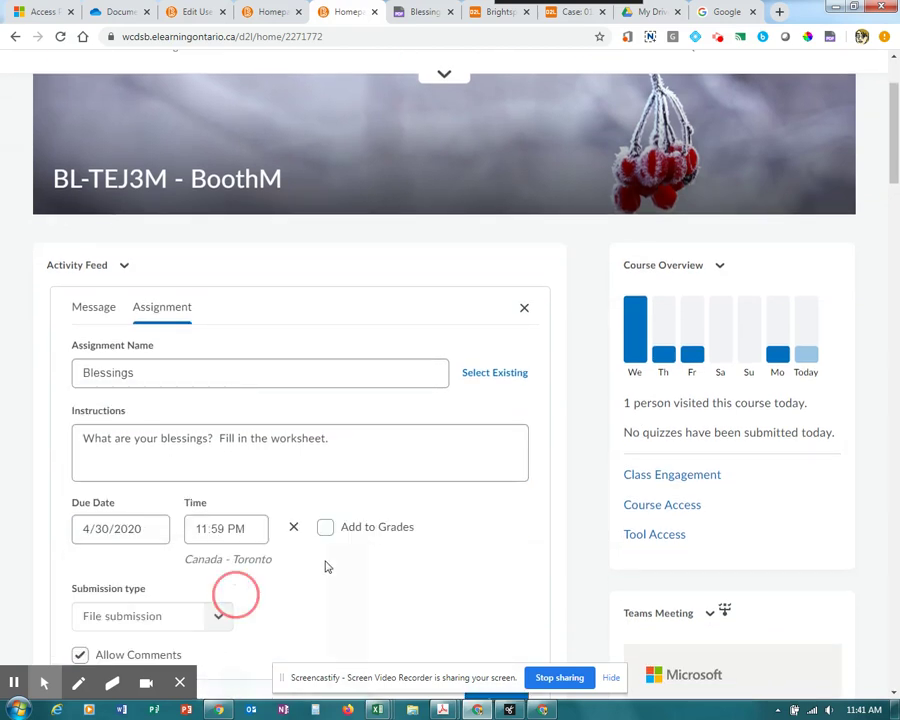
- Start a web link attachment on the assignment, using the copied OneDrive sharing link with "&download=1" appended as its URL
scroll(336, 567, "down", 1)
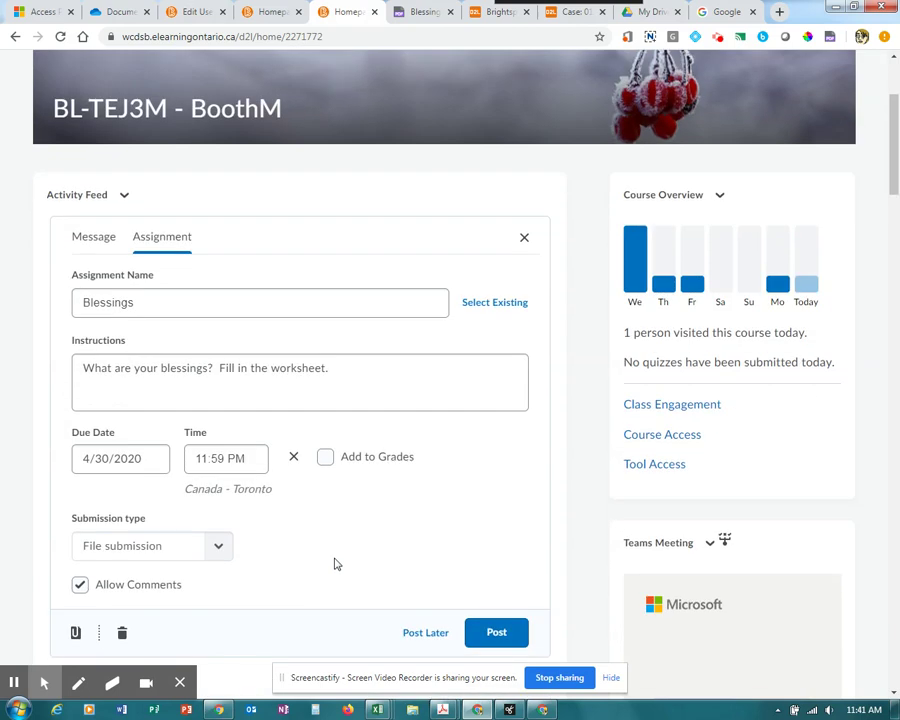
scroll(335, 562, "down", 1)
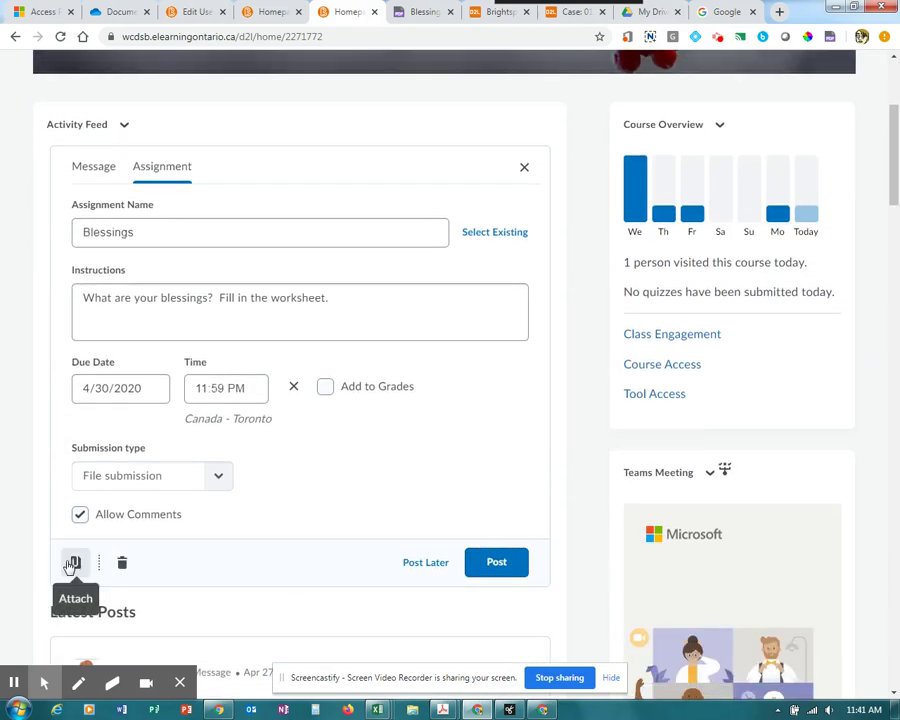
left_click(72, 564)
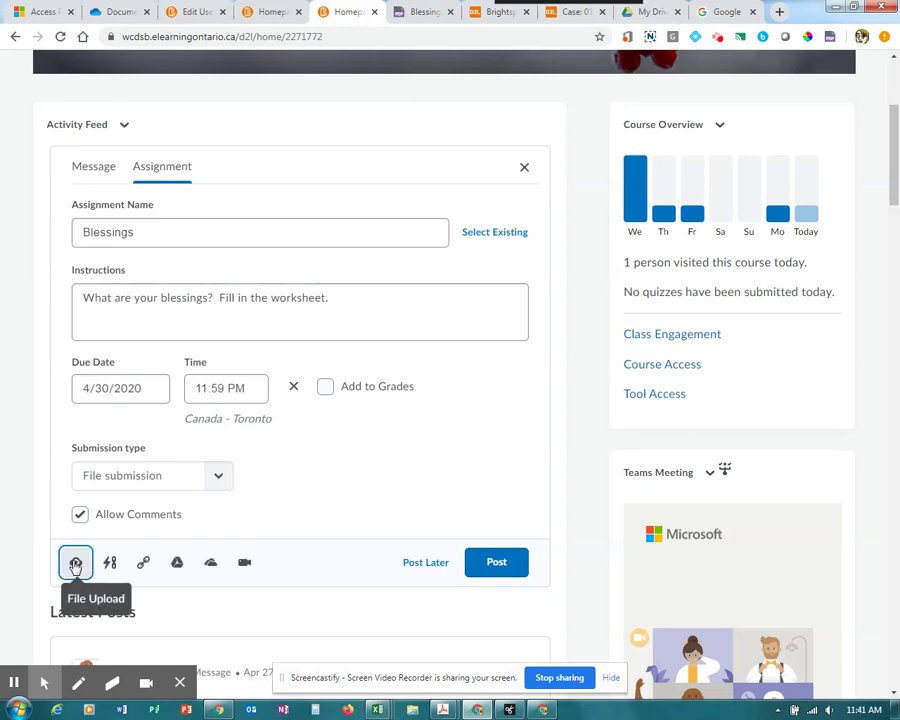
left_click(138, 563)
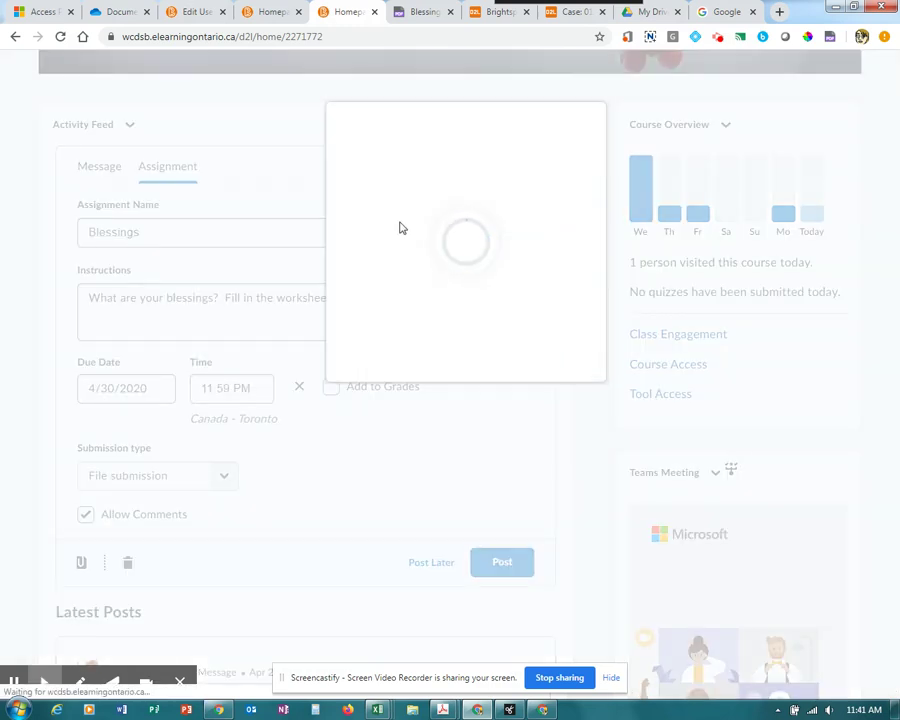
key("ctrl+v")
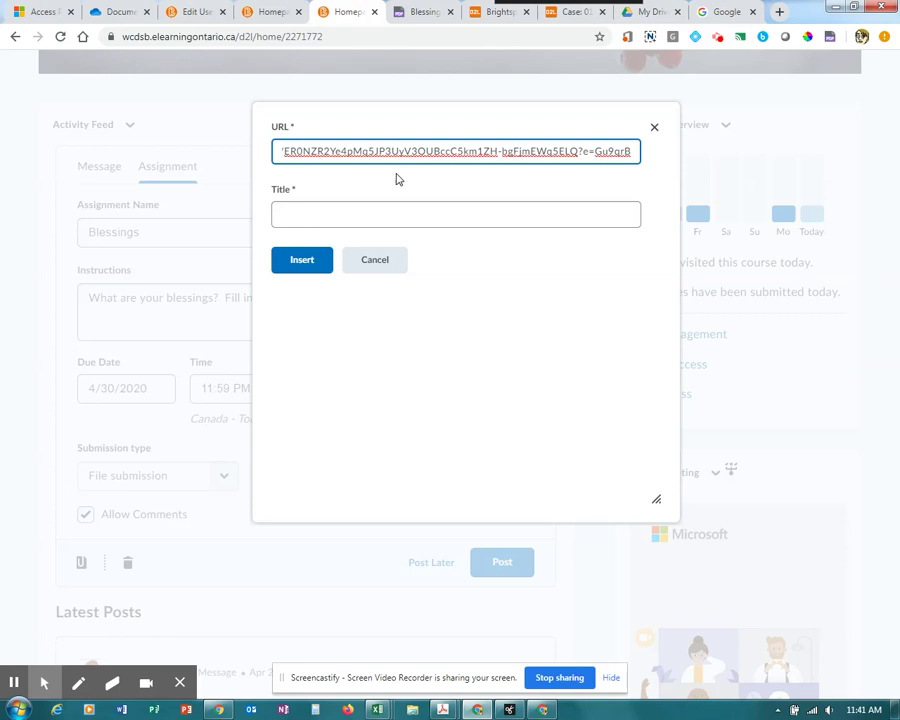
type("&")
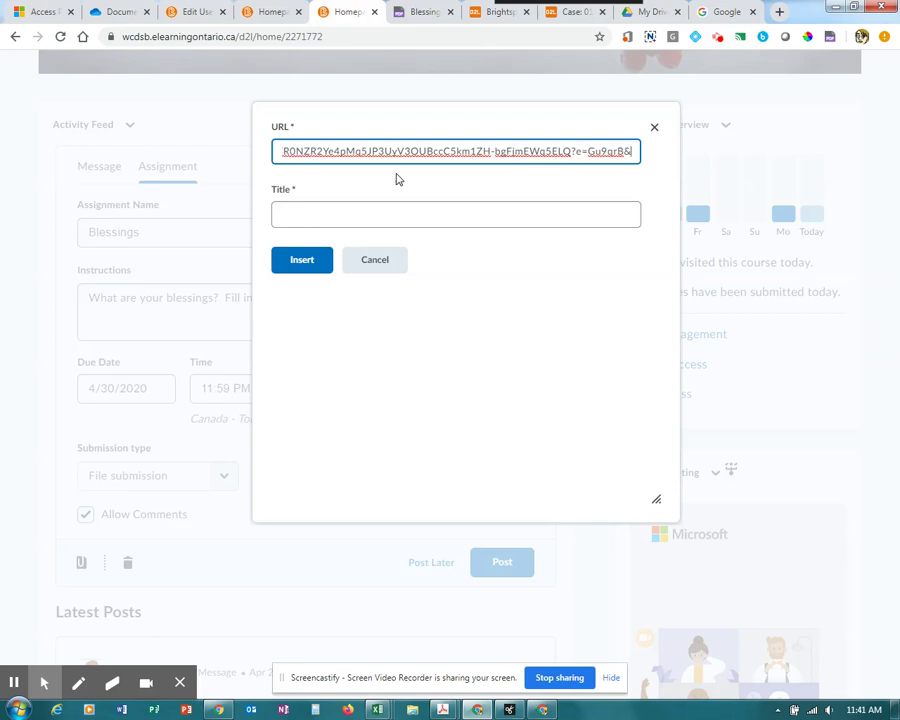
type("download")
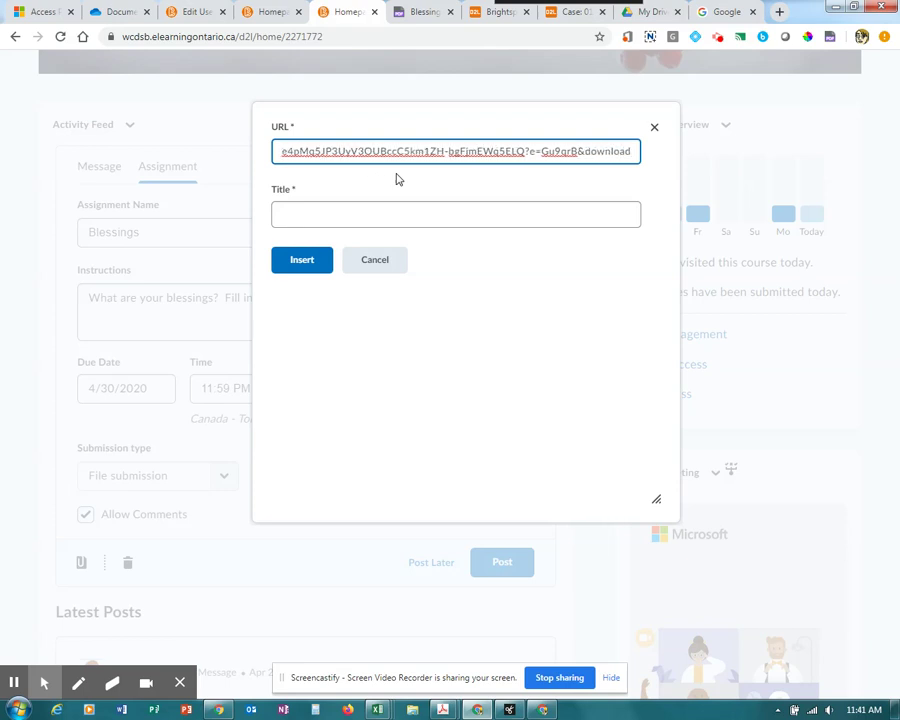
type("=1")
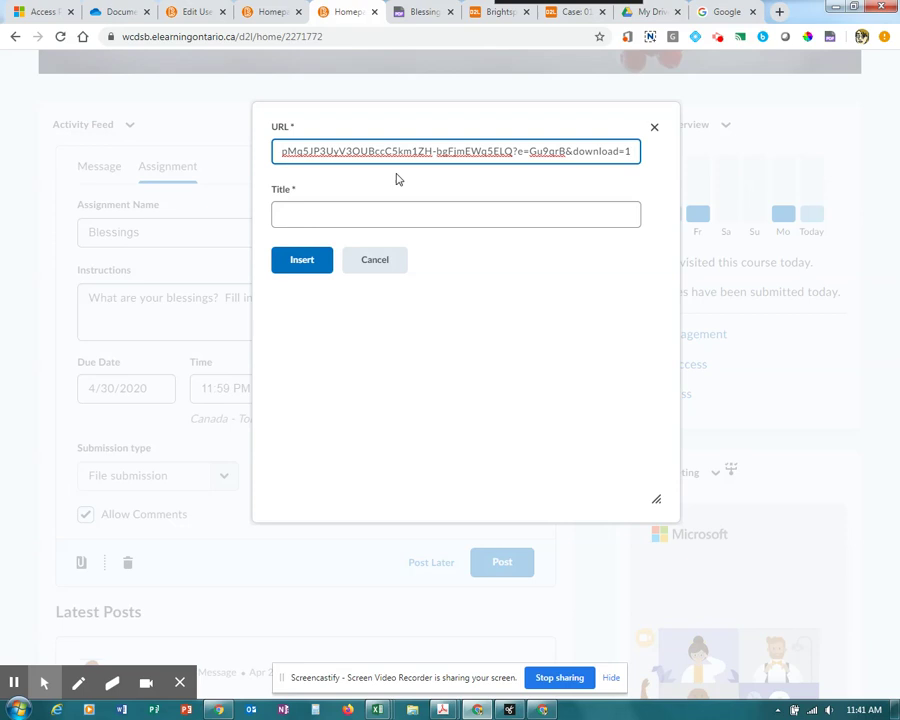
- Title the link "blessings worksheet" and insert it as the assignment's attachment
left_click(388, 208)
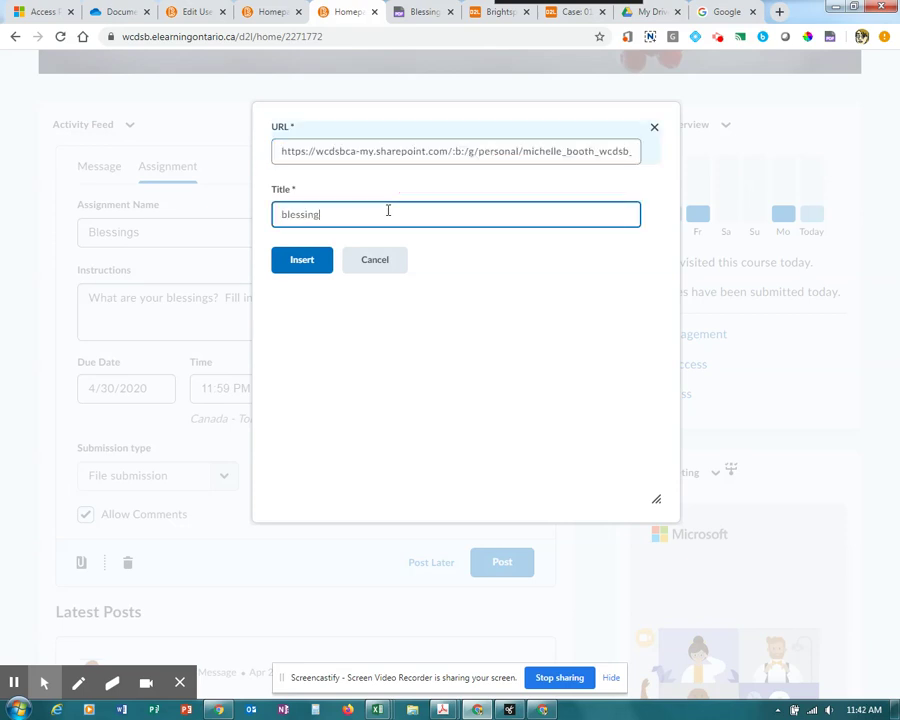
type("blessings worksheet")
left_click(302, 257)
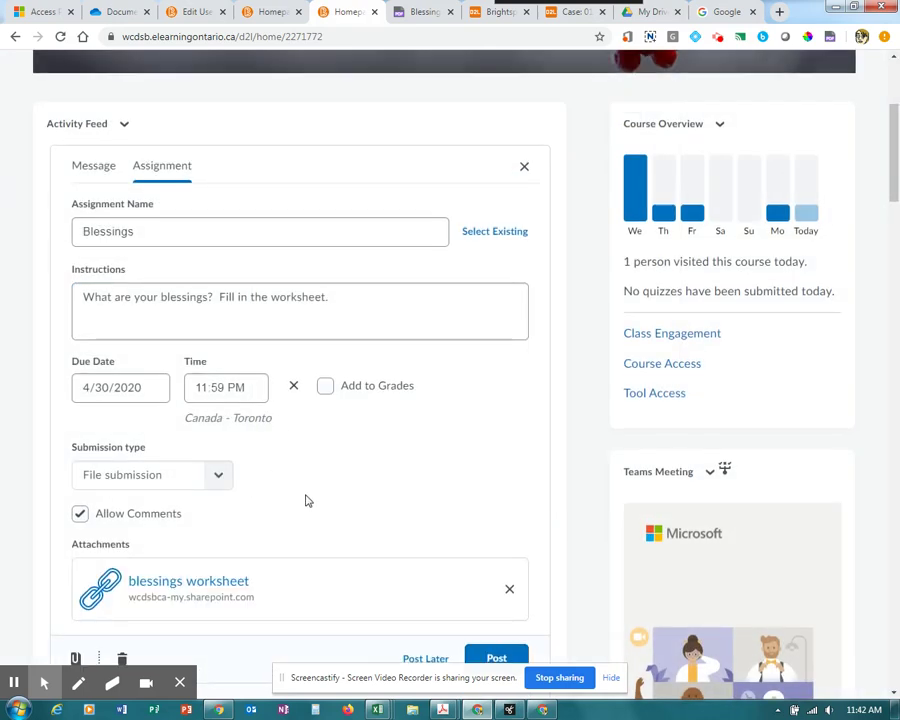
- Post the Blessings assignment to the course Activity Feed and bring up the published post
scroll(398, 481, "down", 2)
left_click(480, 449)
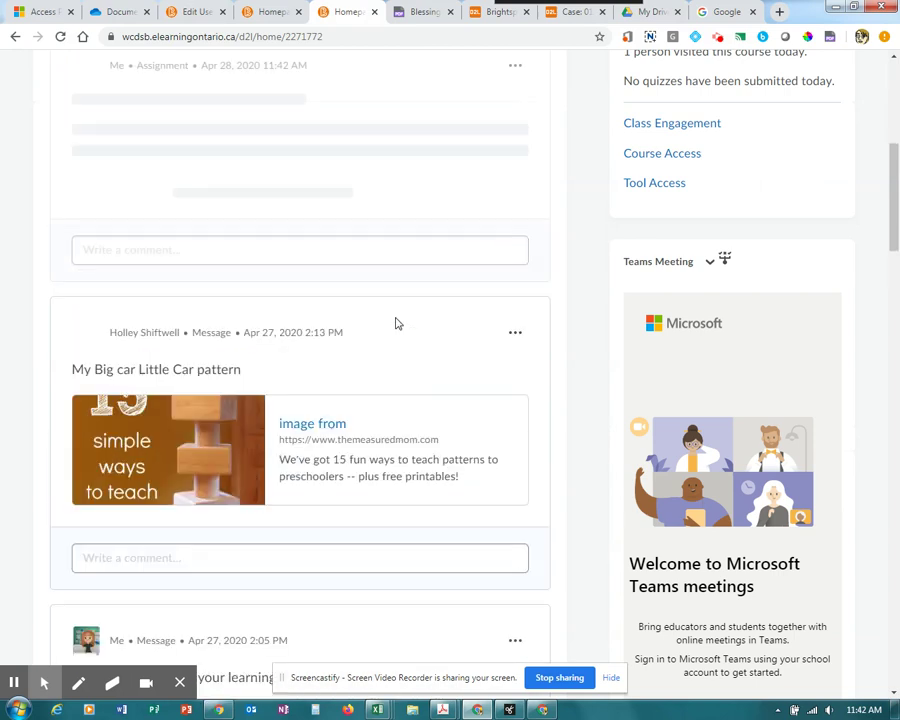
scroll(396, 323, "up", 3)
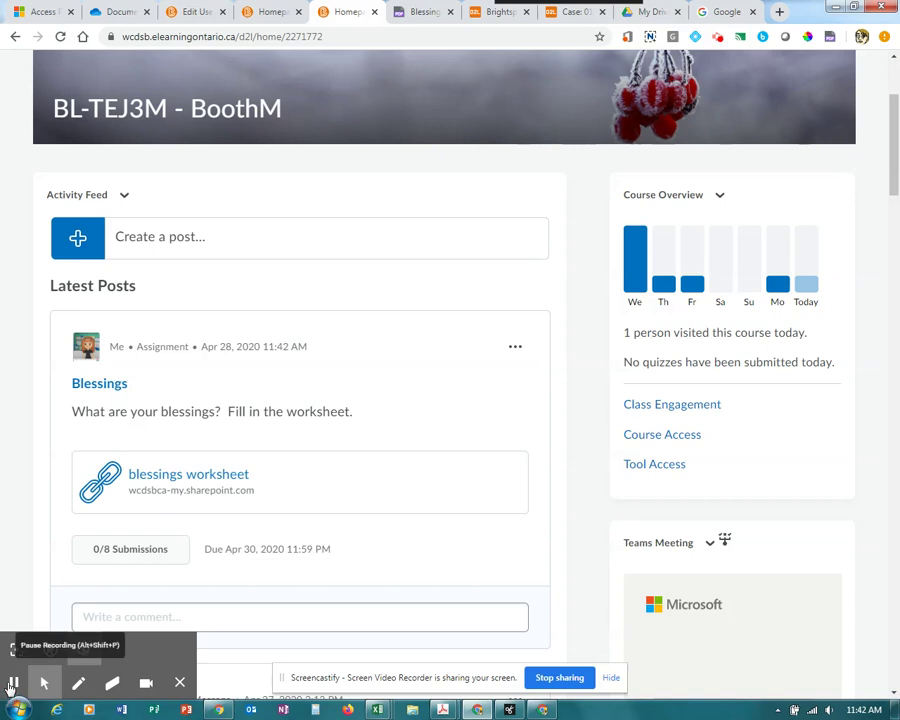
left_click(12, 684)
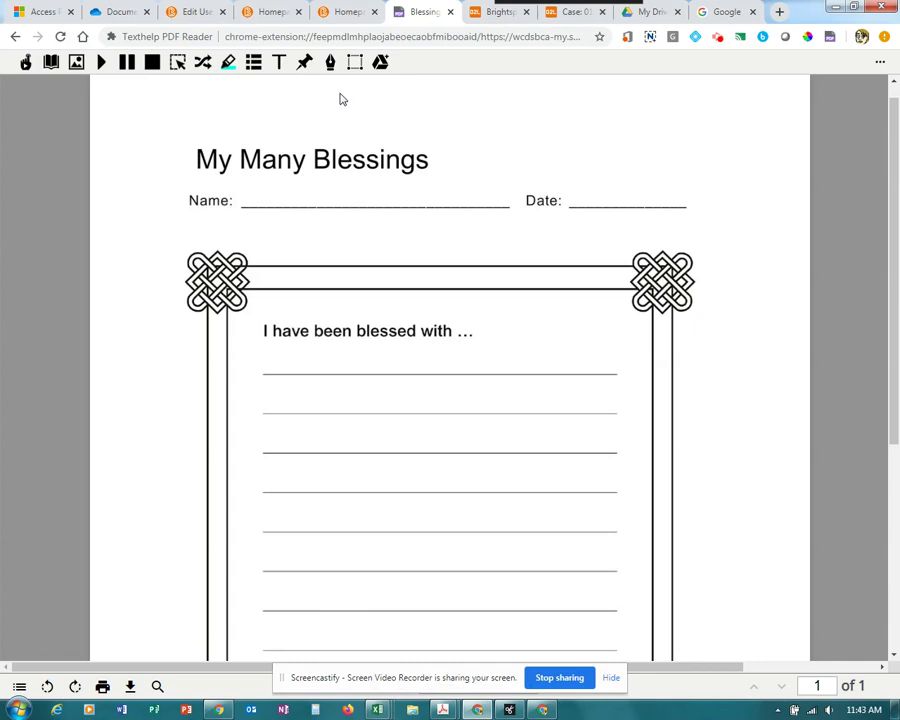
- Add a text box spanning the second and third answer lines of the My Many Blessings worksheet and enter "My family"
left_click(279, 63)
left_click(562, 423)
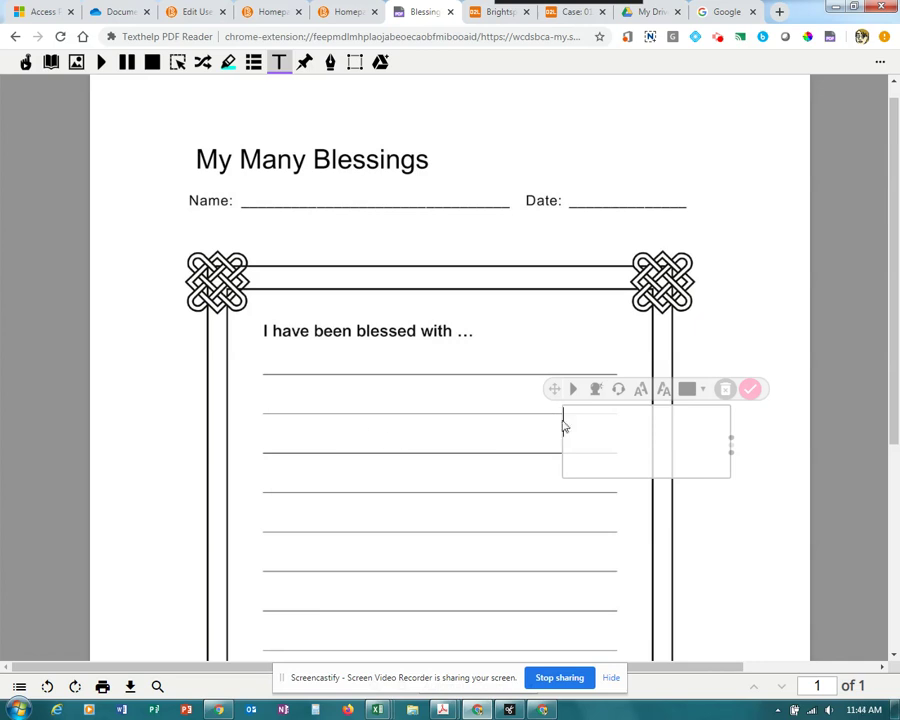
left_click_drag(554, 389, 242, 368)
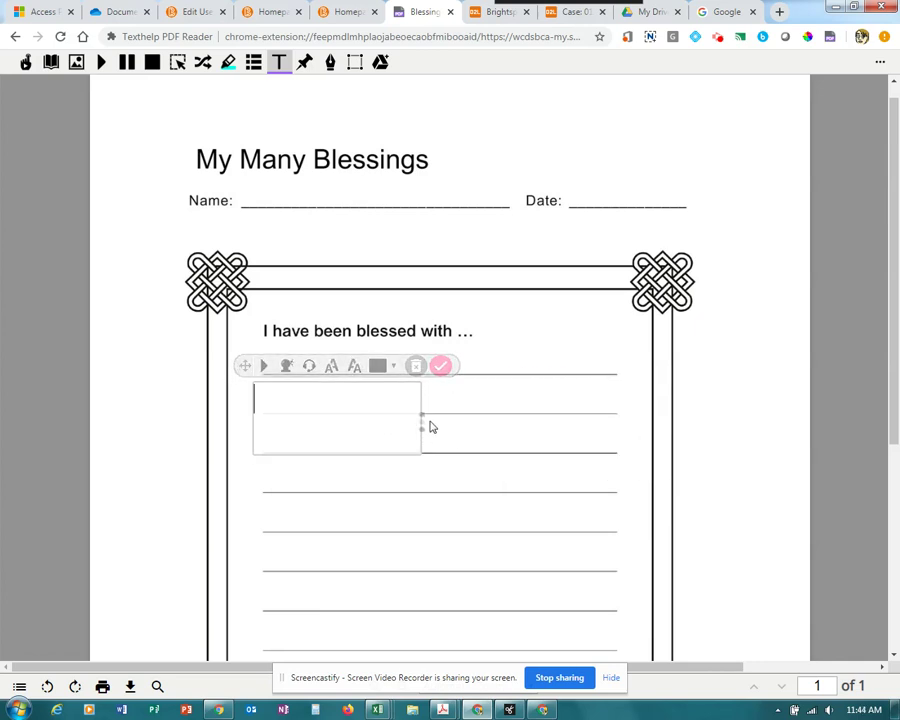
left_click_drag(424, 421, 634, 422)
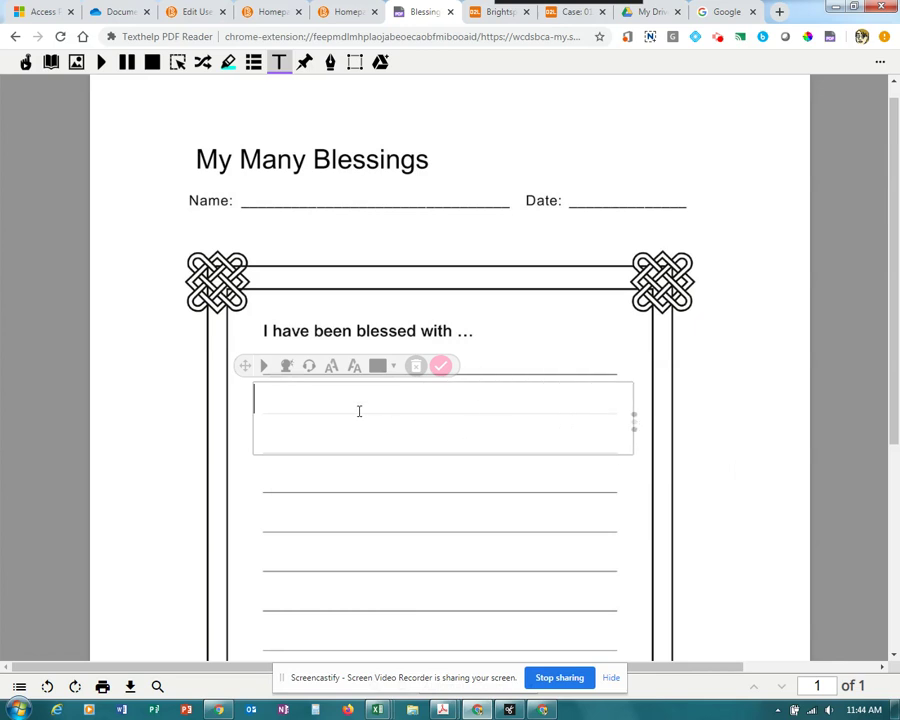
type("My faml")
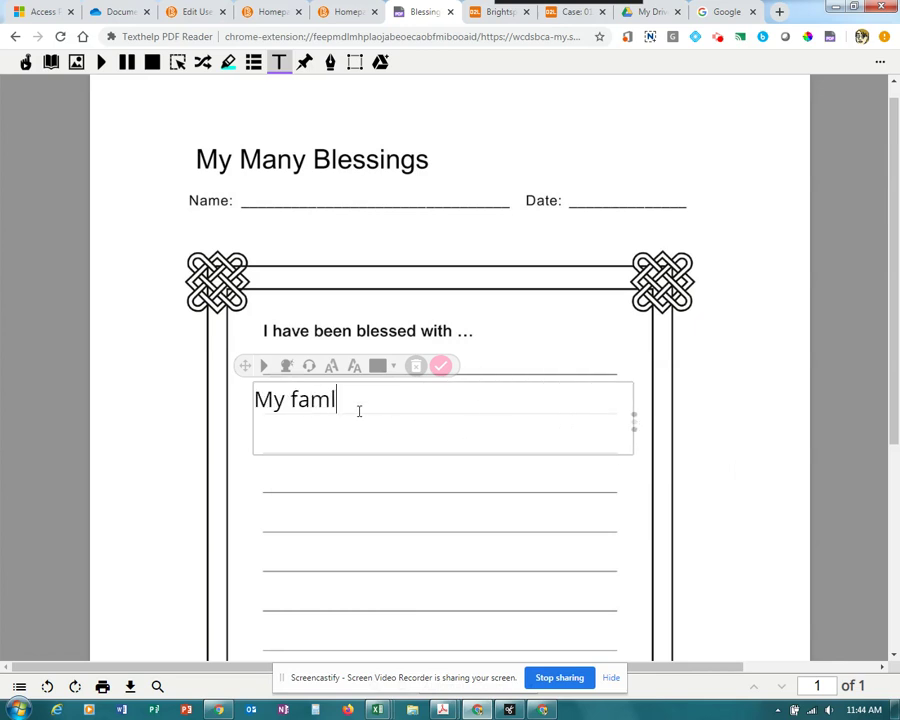
key("BackSpace")
type("ily")
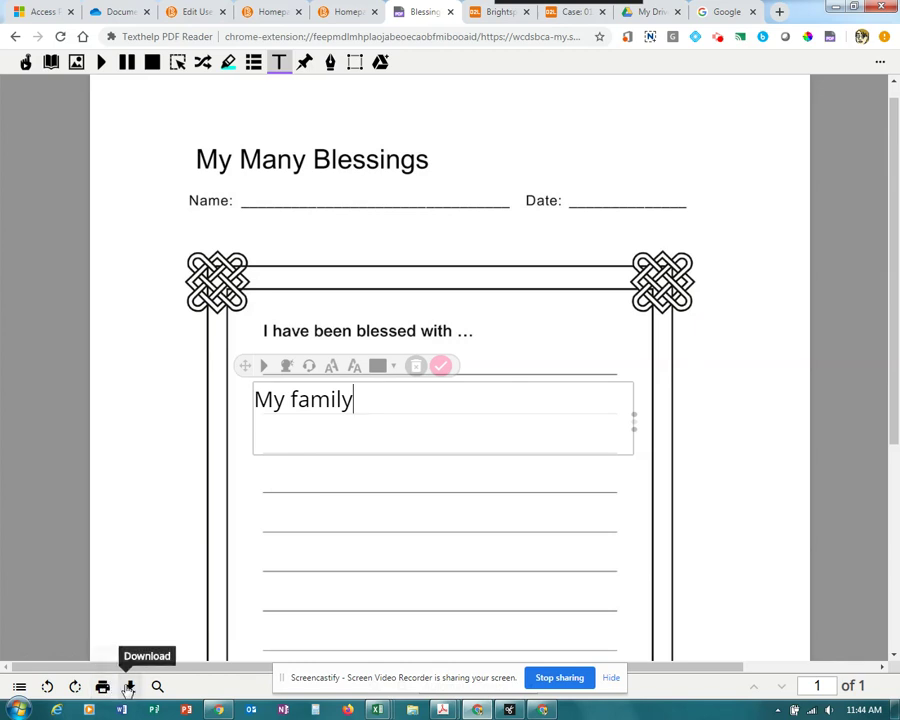
- Print the filled-in worksheet to PDF, saving it in Downloads as BlessingsAccessible followed by the student's first name
left_click(103, 687)
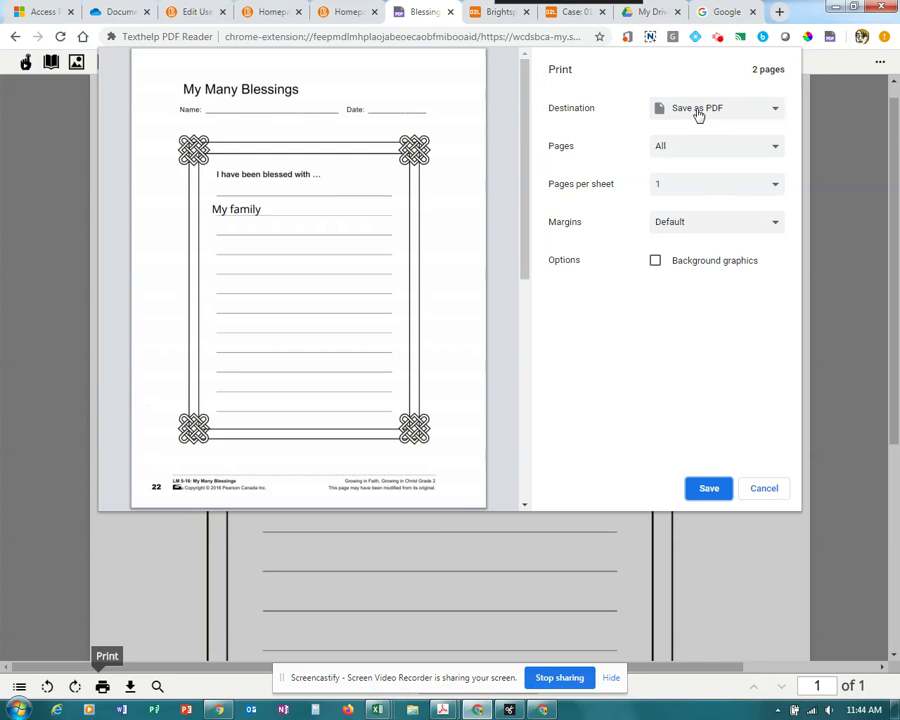
left_click(723, 489)
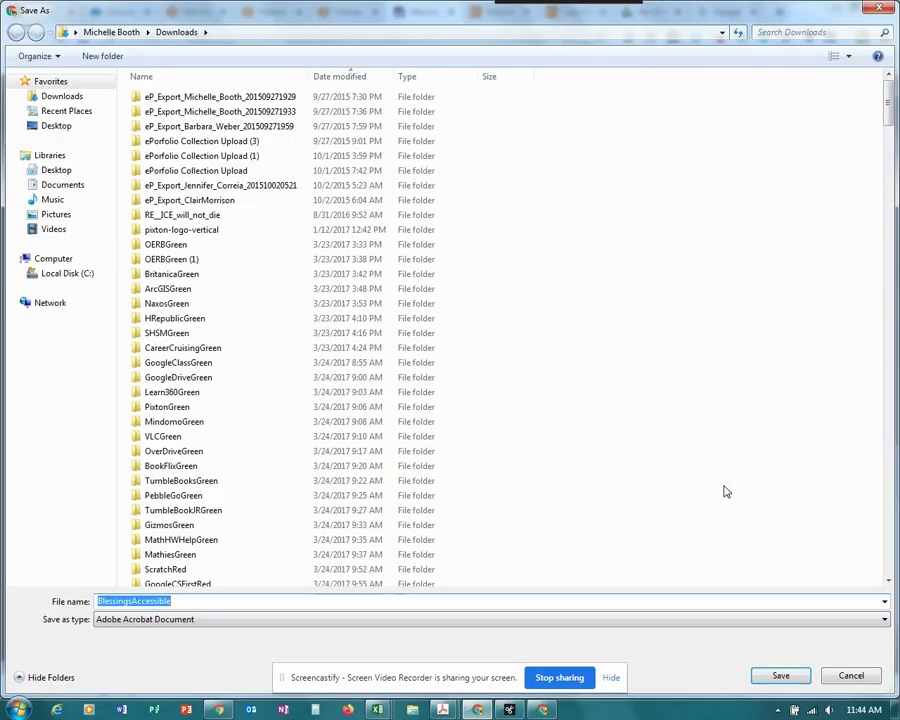
left_click(308, 601)
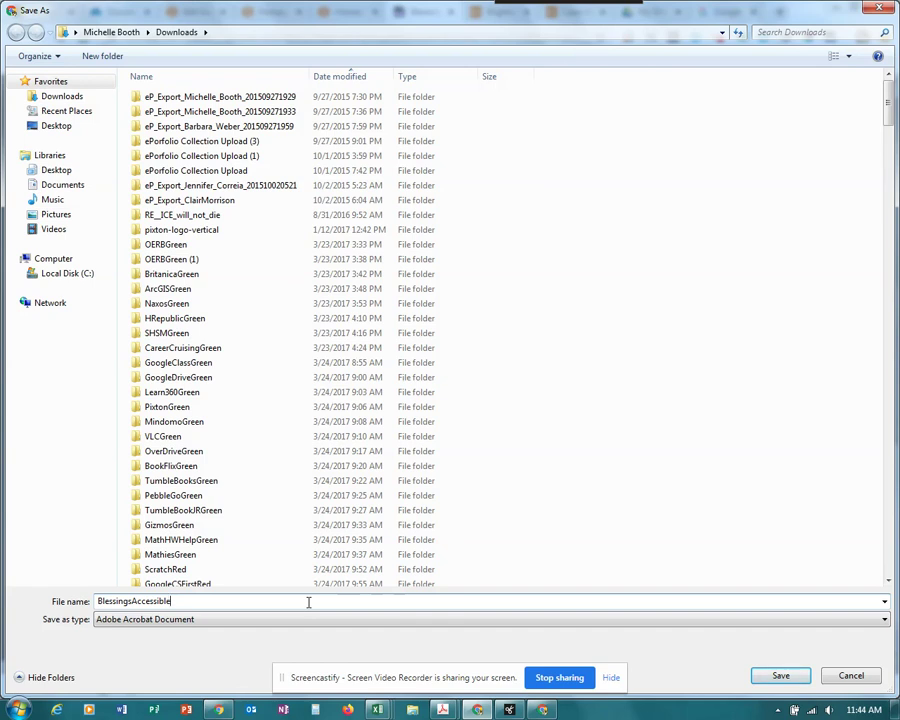
type("Holley")
left_click(779, 676)
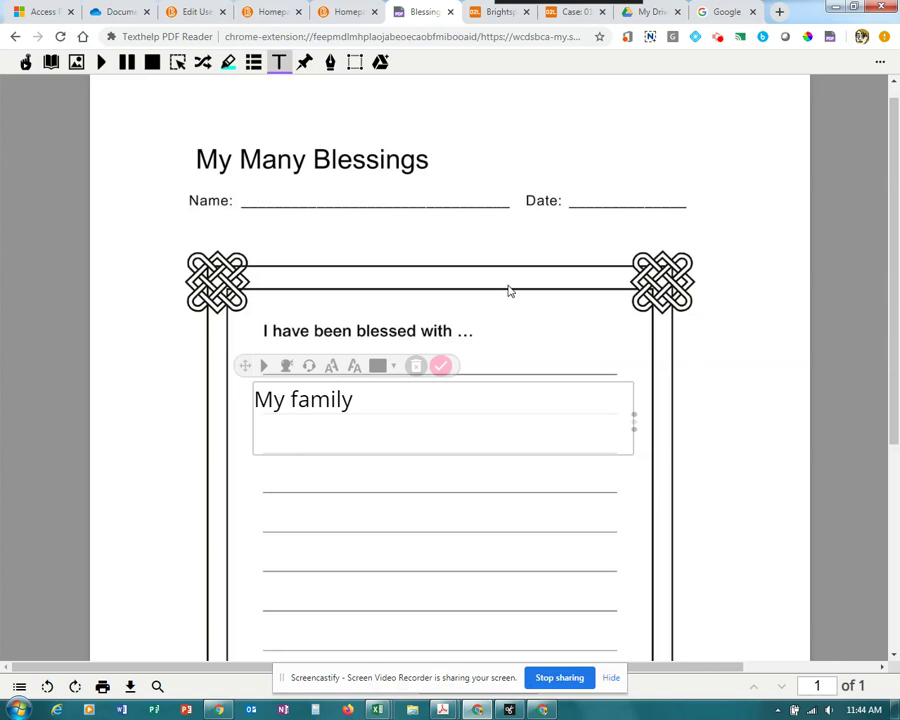
- Switch to the student's course homepage, open the Blessings submission page, and choose to add a file from the computer
left_click(347, 12)
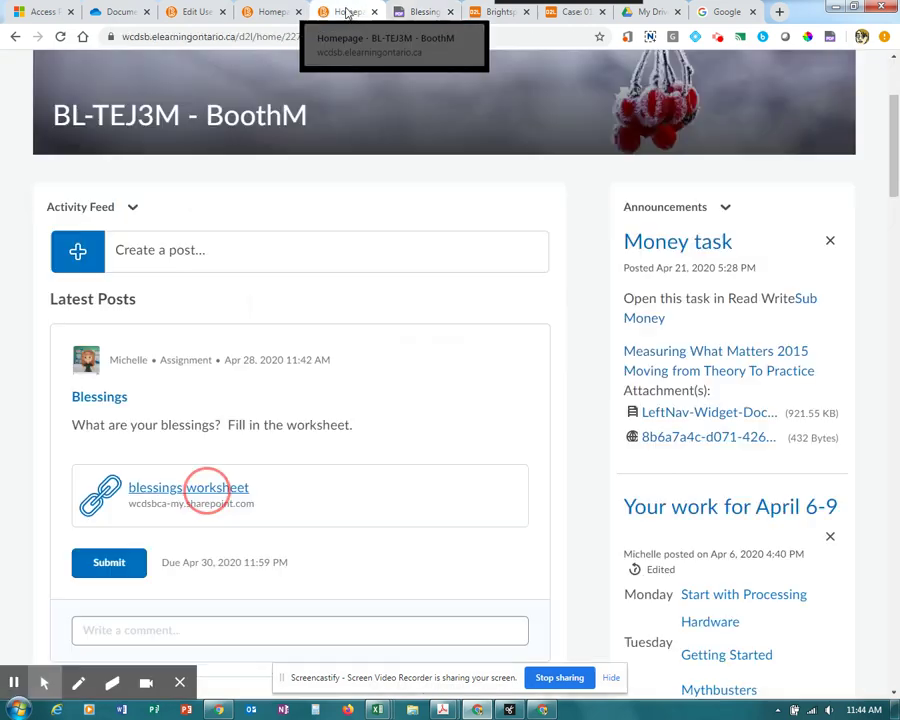
left_click(112, 565)
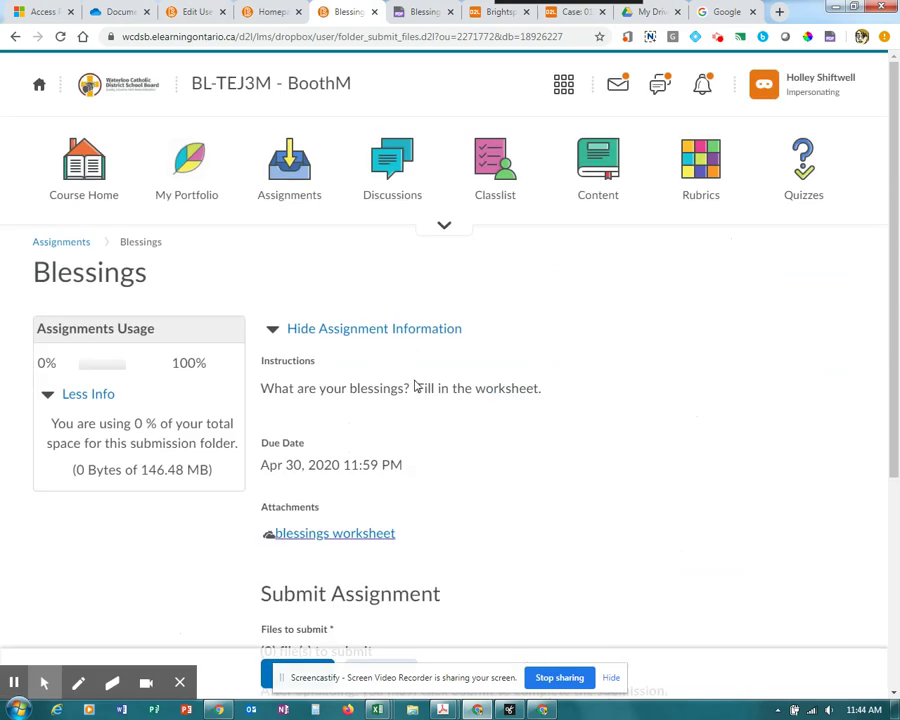
scroll(501, 407, "down", 3)
scroll(501, 407, "down", 1)
left_click(303, 392)
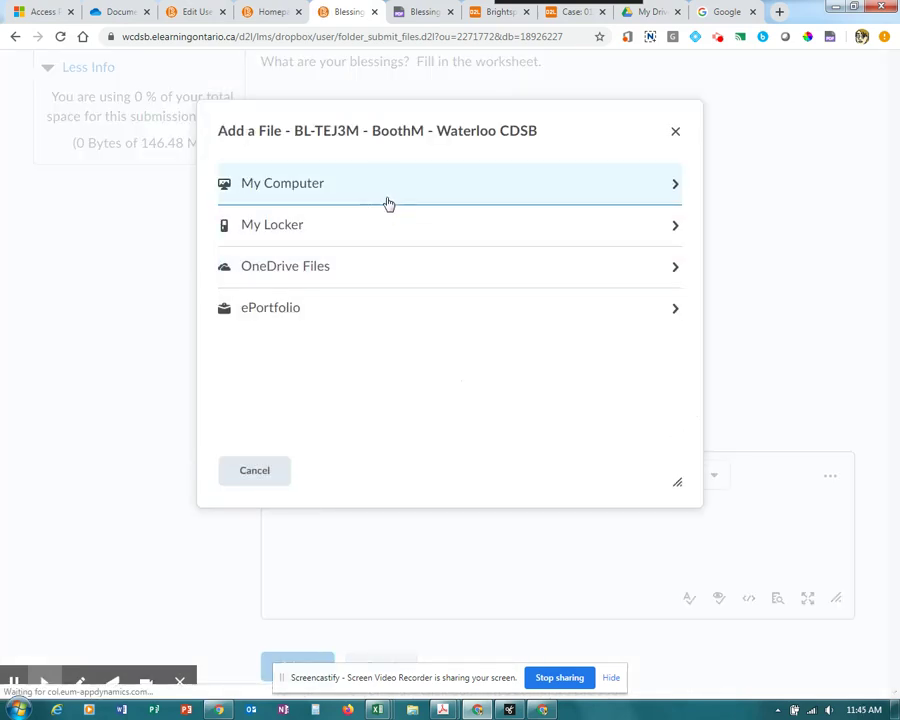
left_click(388, 203)
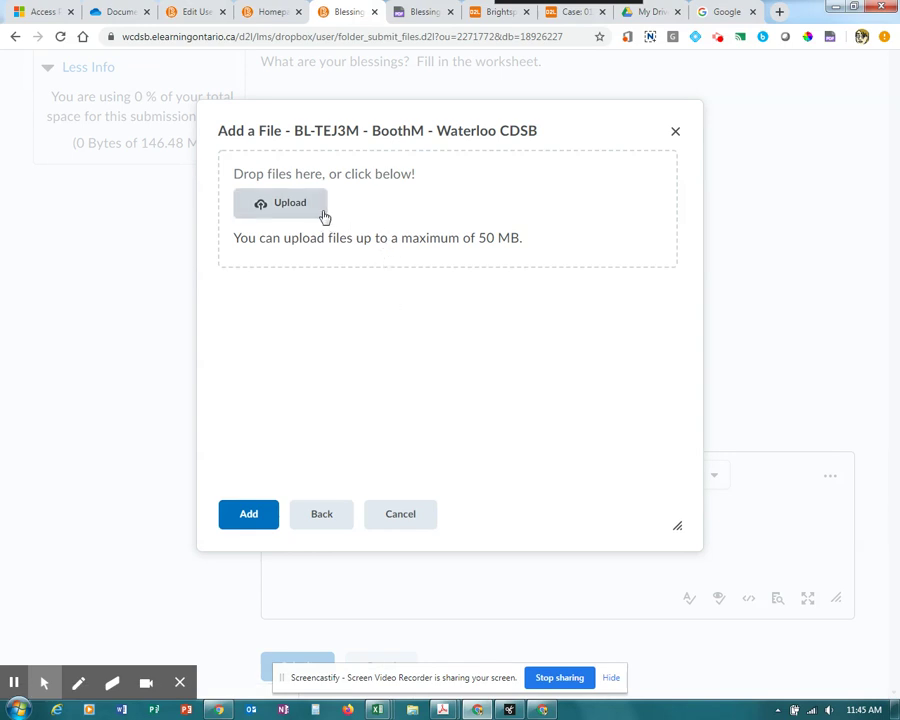
- Upload the completed BlessingsAccessible PDF bearing the student's first name and add it to the submission
left_click(306, 209)
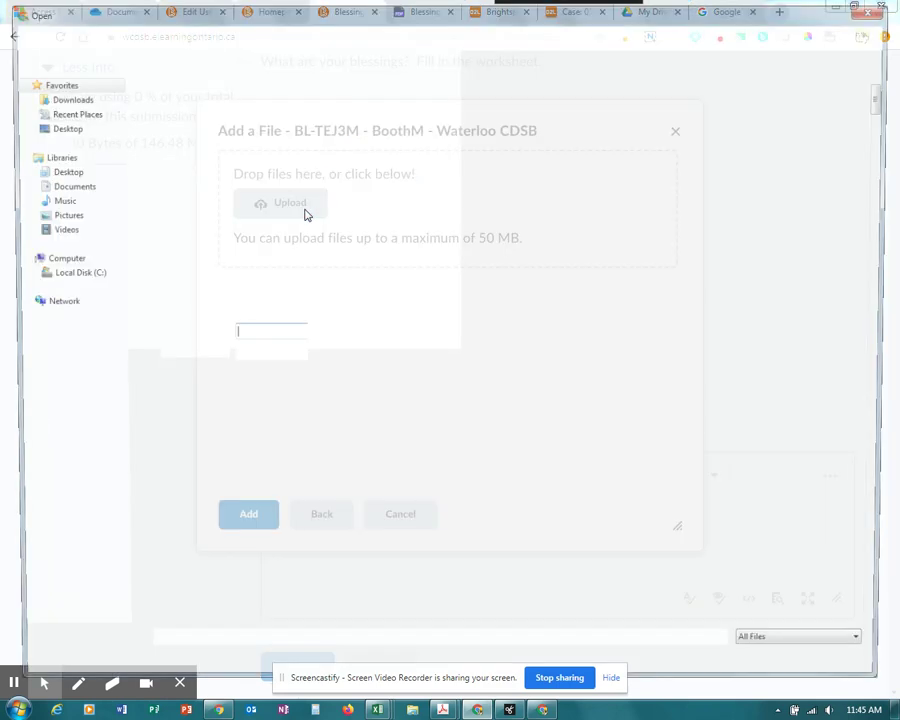
type("ble")
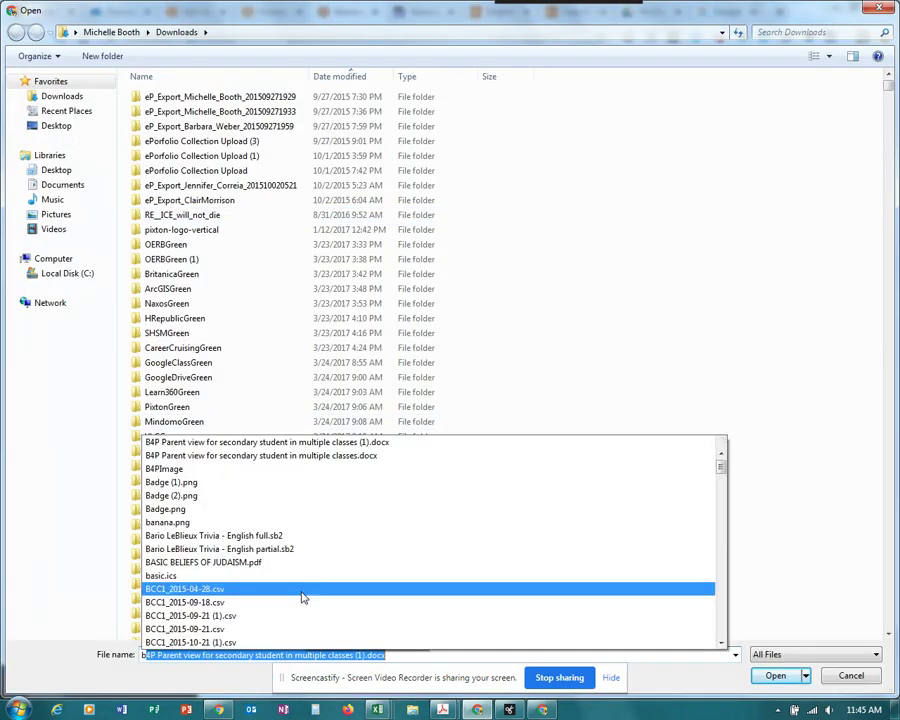
type("ssings.pdf")
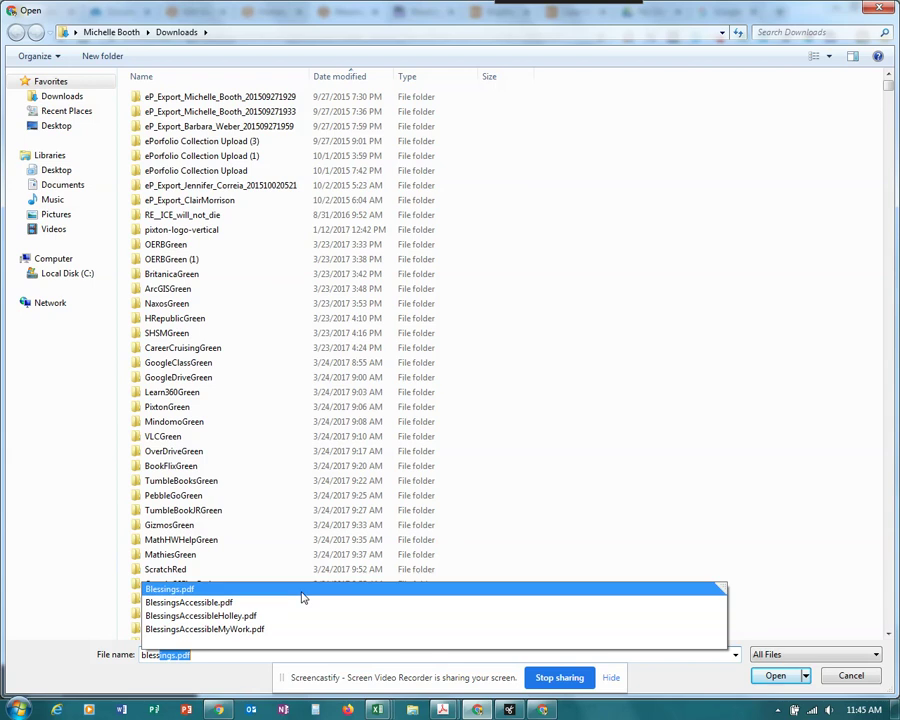
left_click(283, 616)
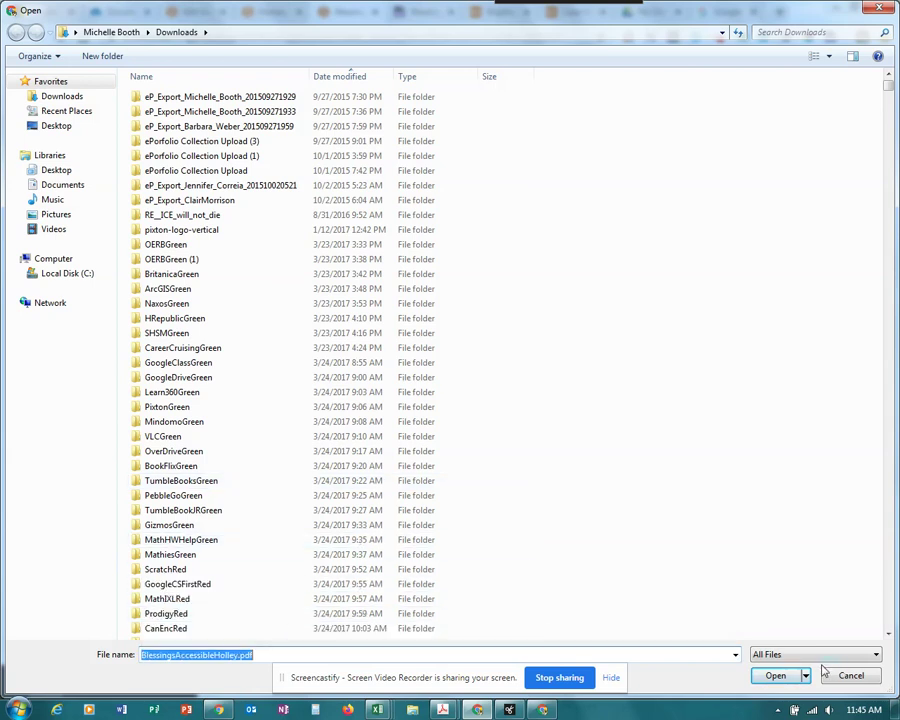
left_click(778, 677)
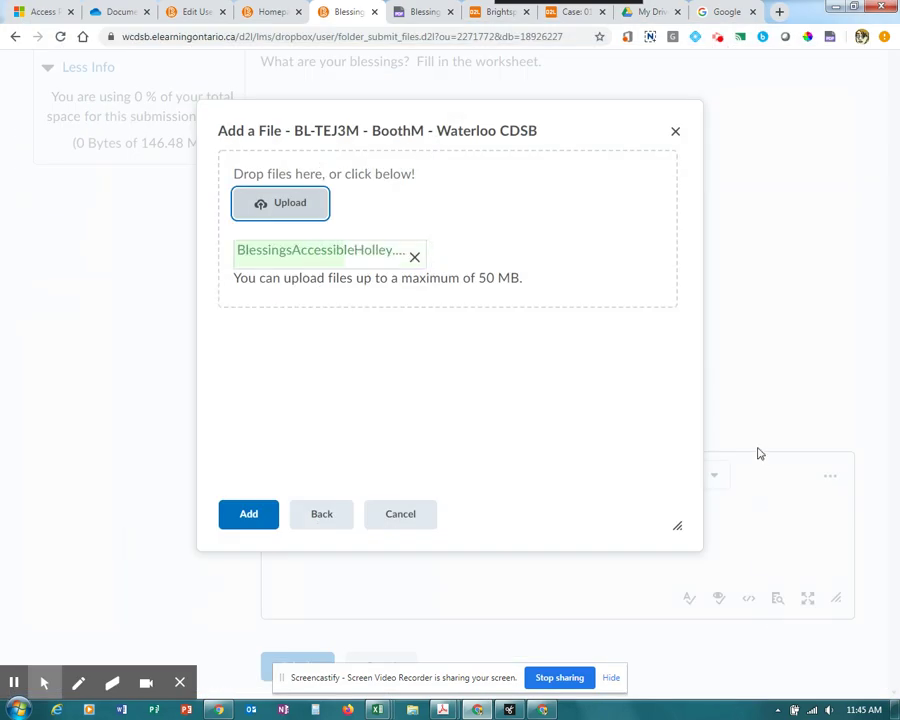
left_click(245, 516)
- Submit the Blessings assignment without comments and return to the Activity Feed on the course homepage
scroll(284, 562, "down", 1)
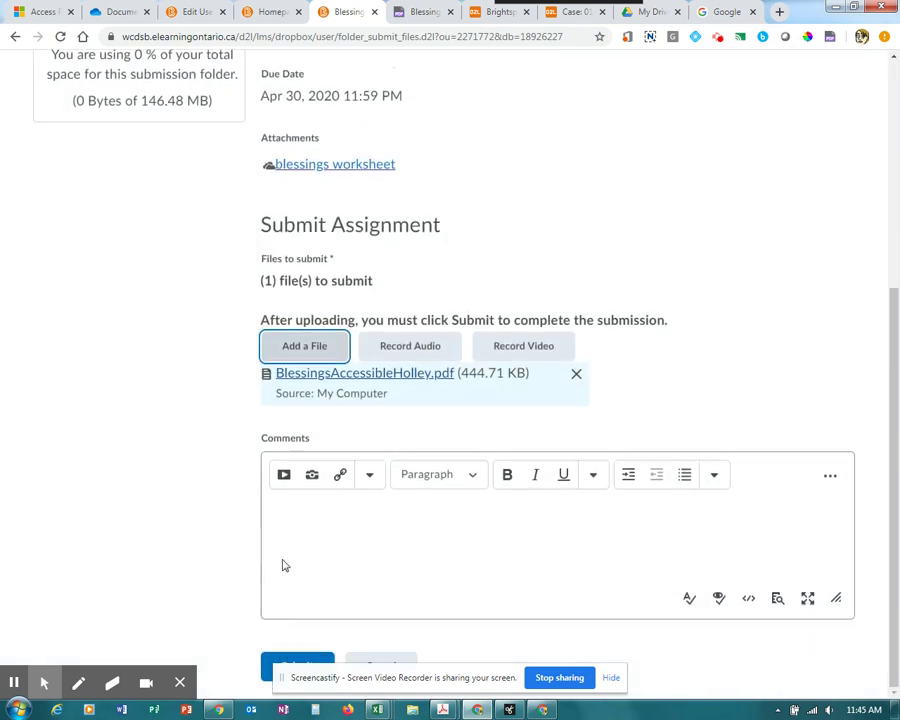
left_click(397, 522)
left_click(268, 665)
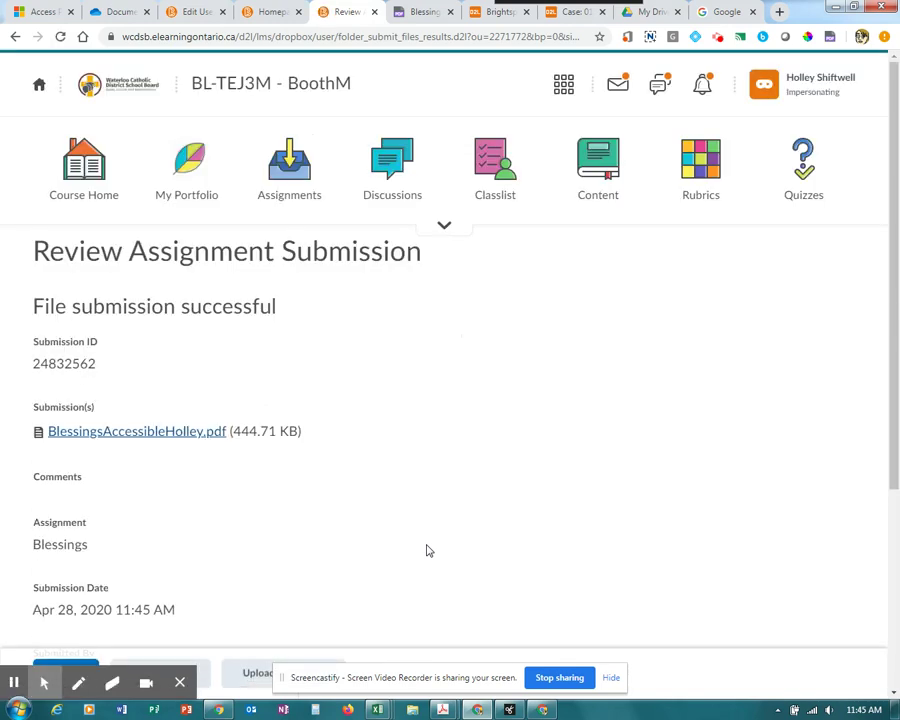
left_click(64, 178)
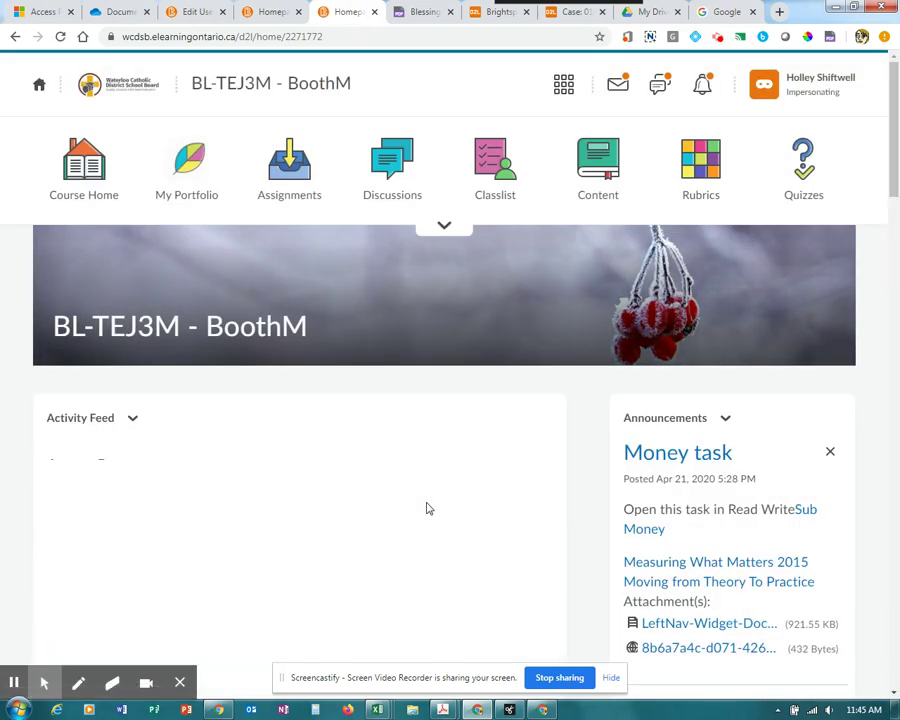
scroll(428, 509, "down", 3)
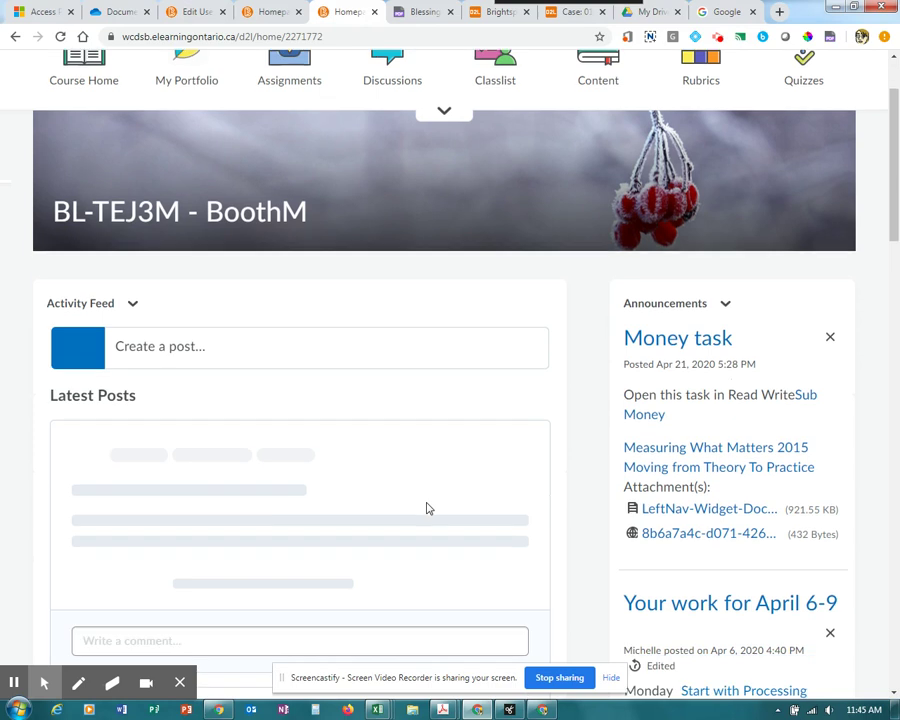